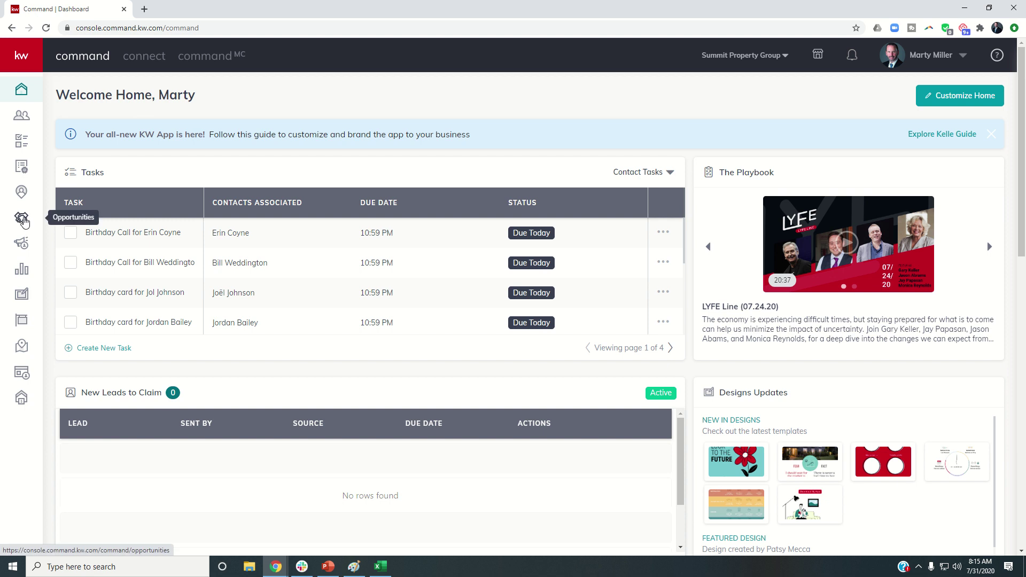
Open the Opportunities page showing the Listings, Buyers and Leases pipelines
{"action": "left_click", "coordinate": [21, 219]}
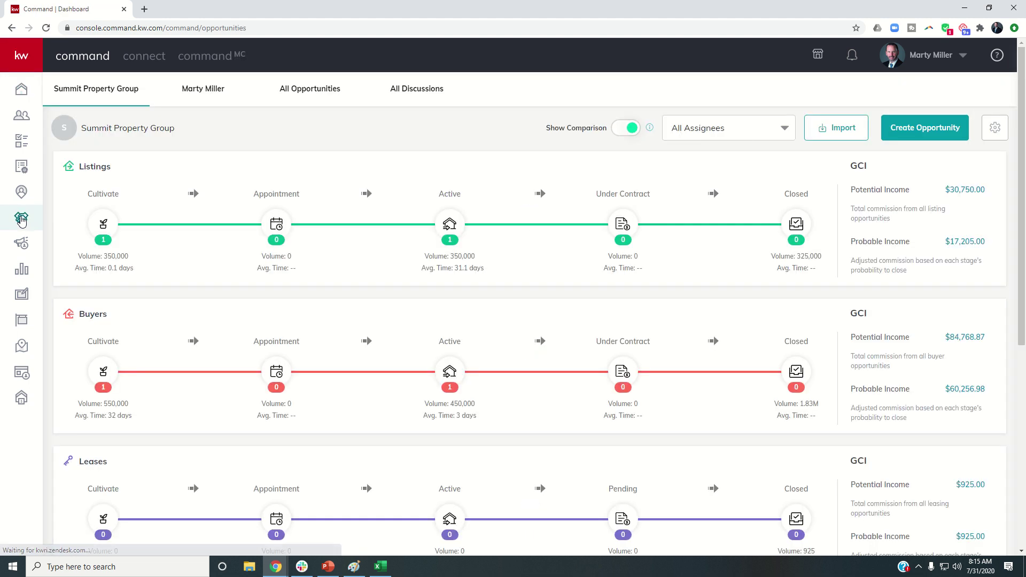
Open the seller's Cultivate-stage listing opportunity and link the active $350,000 Houston listing
{"action": "left_click", "coordinate": [103, 227]}
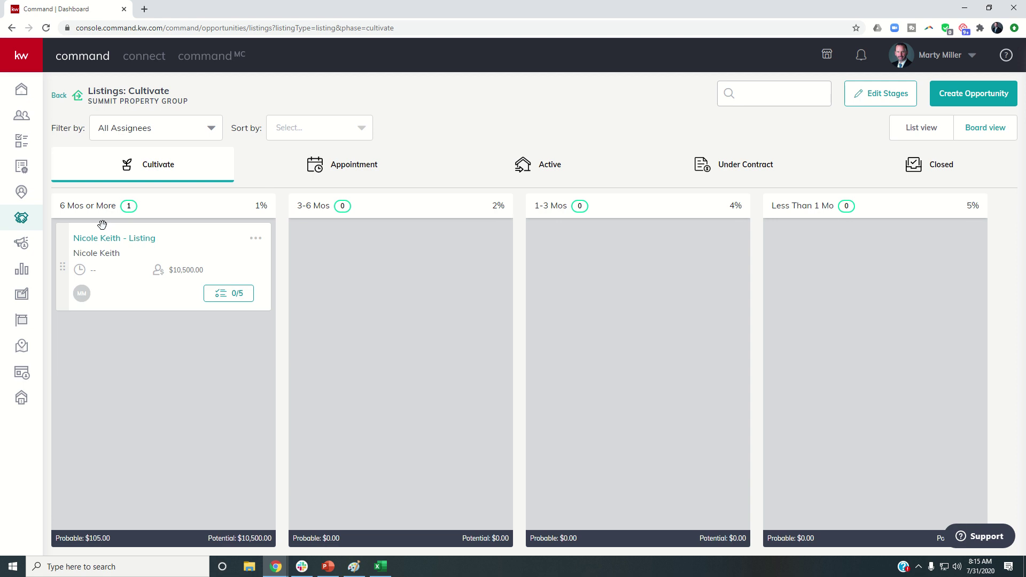
{"action": "left_click", "coordinate": [115, 241]}
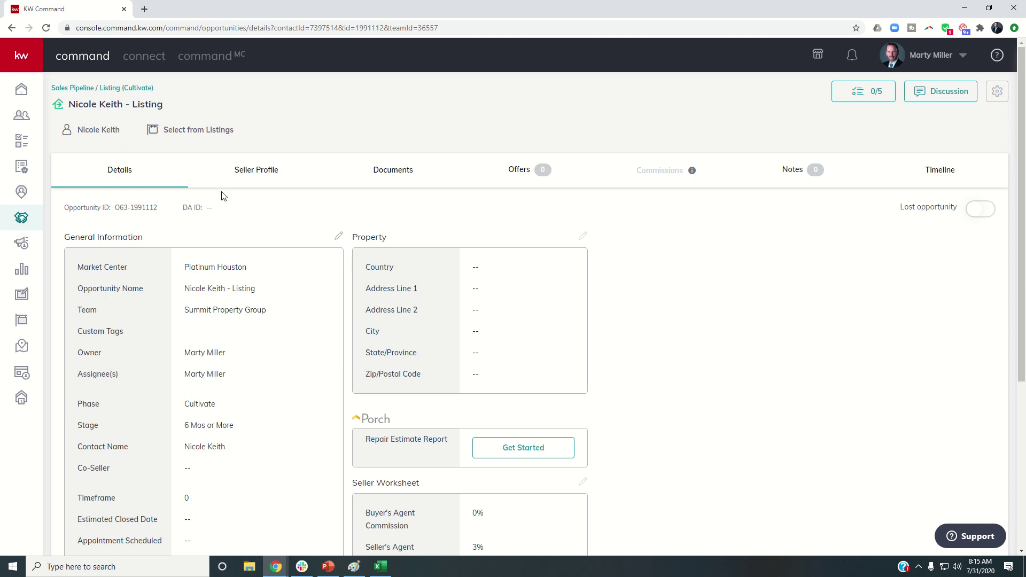
{"action": "left_click", "coordinate": [189, 134]}
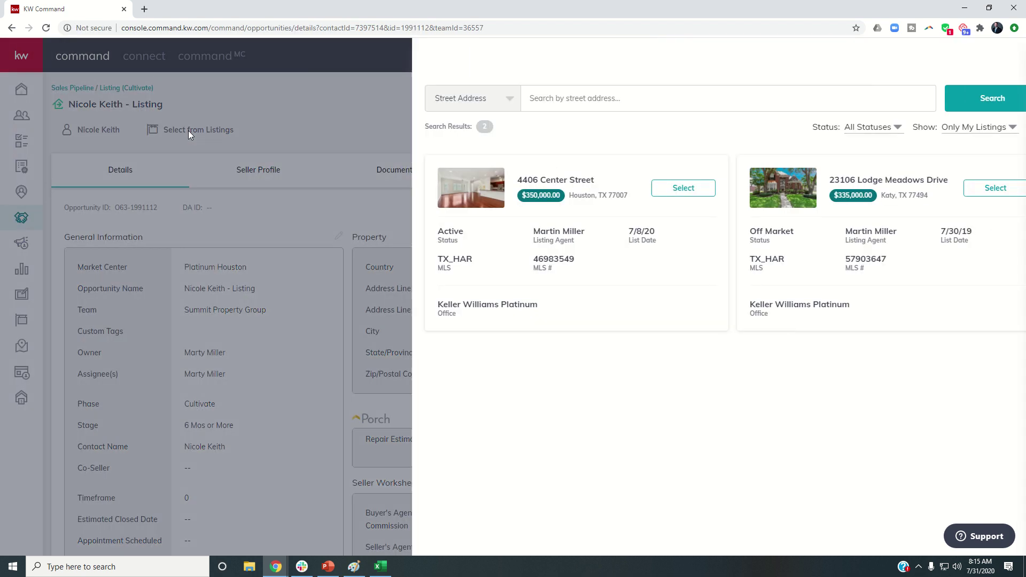
{"action": "left_click", "coordinate": [656, 190]}
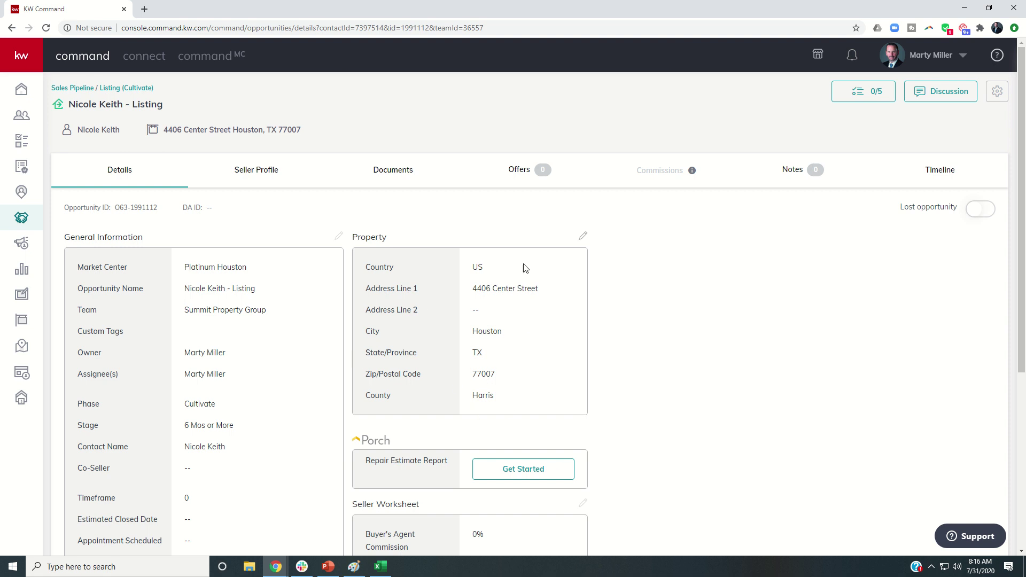
Create a new offer named 'Bonnie Buyer - Annie Agent' on the listing's Offers tab
{"action": "left_click", "coordinate": [515, 171]}
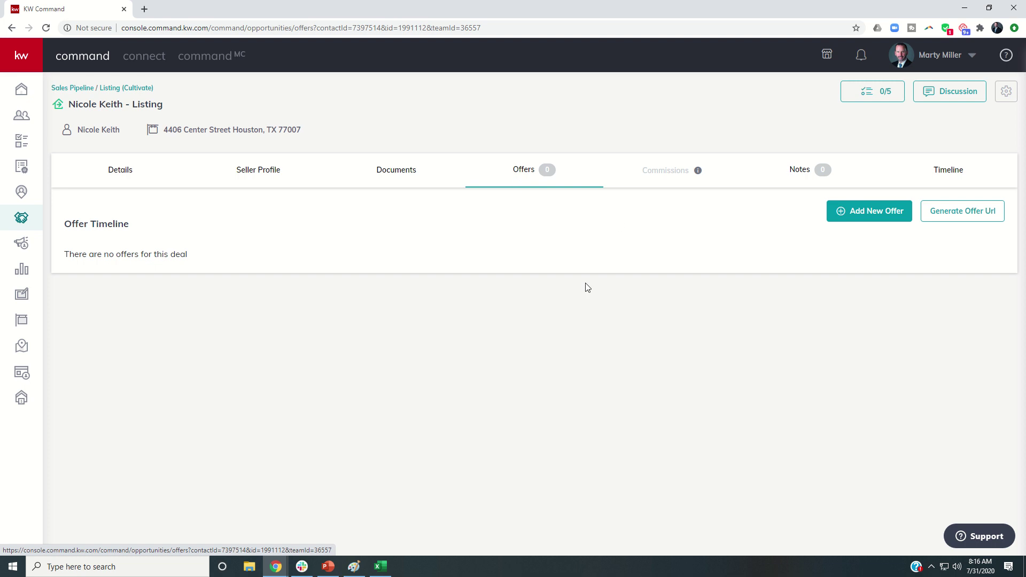
{"action": "left_click", "coordinate": [867, 217]}
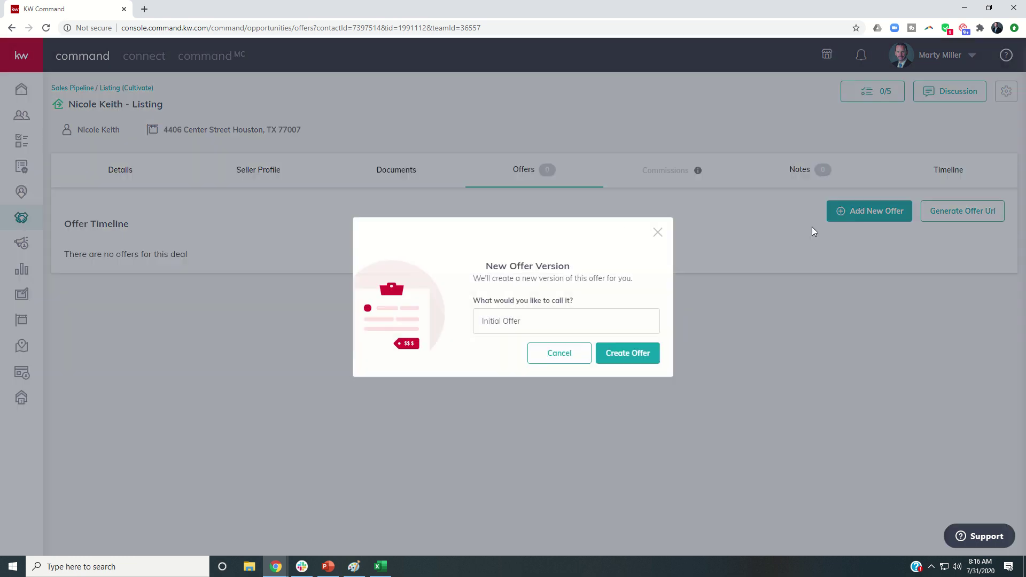
{"action": "left_click_drag", "start_coordinate": [531, 321], "coordinate": [381, 320]}
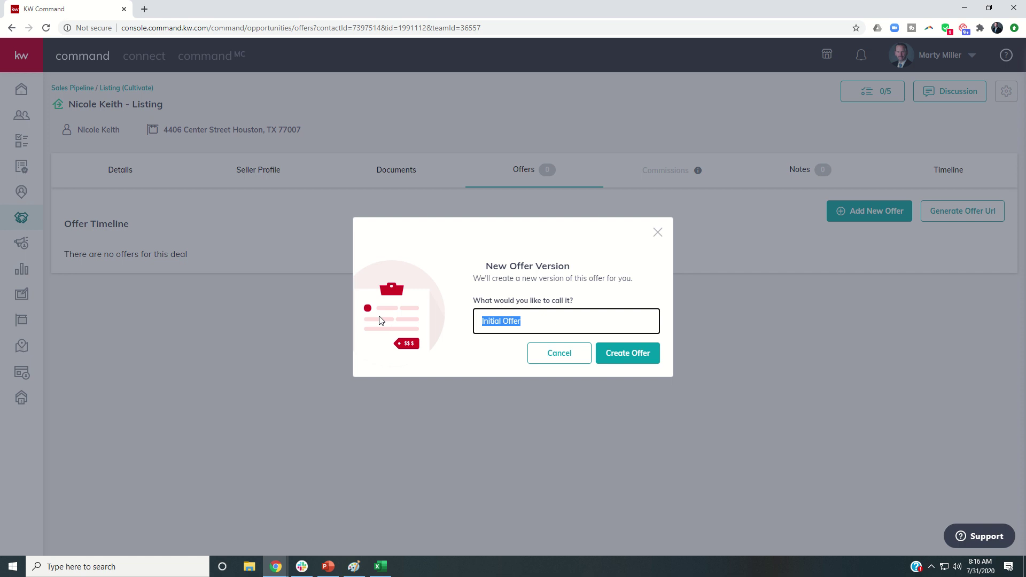
{"action": "type", "text": "Bonnie Buye r-"}
{"action": "key", "text": "BackSpace"}
{"action": "key", "text": "BackSpace"}
{"action": "key", "text": "BackSpace"}
{"action": "key", "text": "BackSpace"}
{"action": "type", "text": "r - Annie Age"}
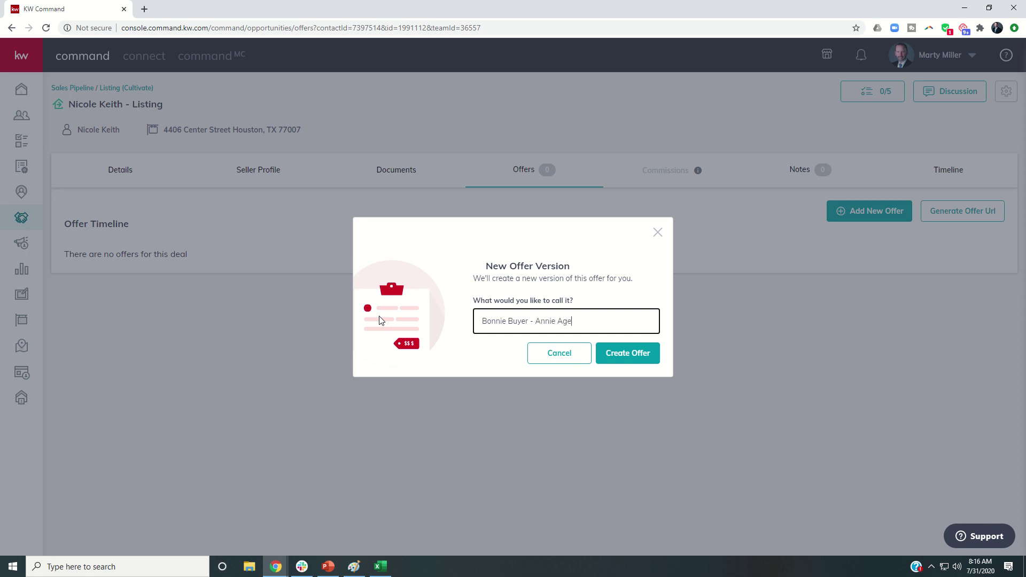
{"action": "type", "text": "nt"}
{"action": "left_click", "coordinate": [628, 358]}
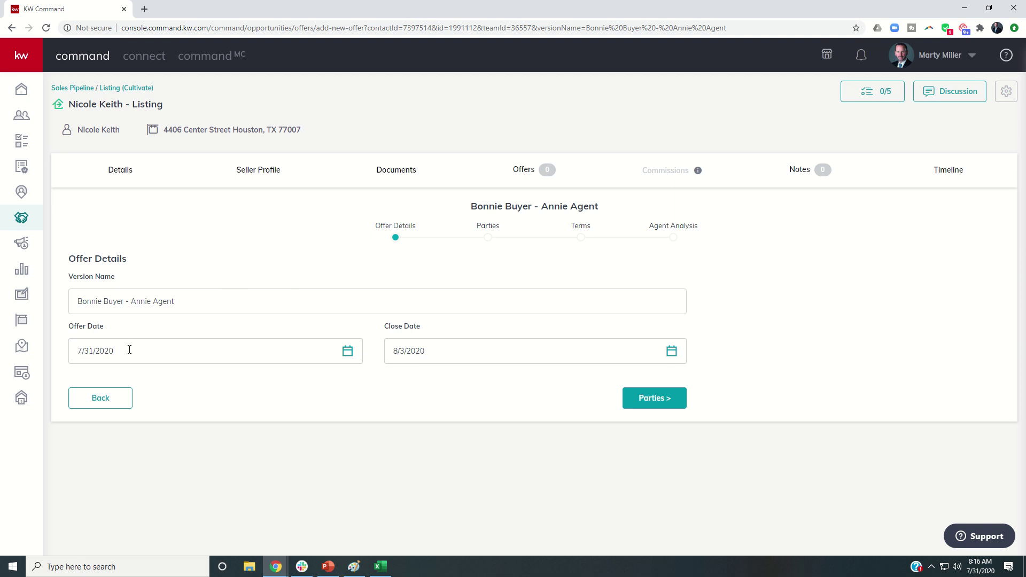
Set the offer's close date to August 28, 2020
{"action": "left_click", "coordinate": [462, 363]}
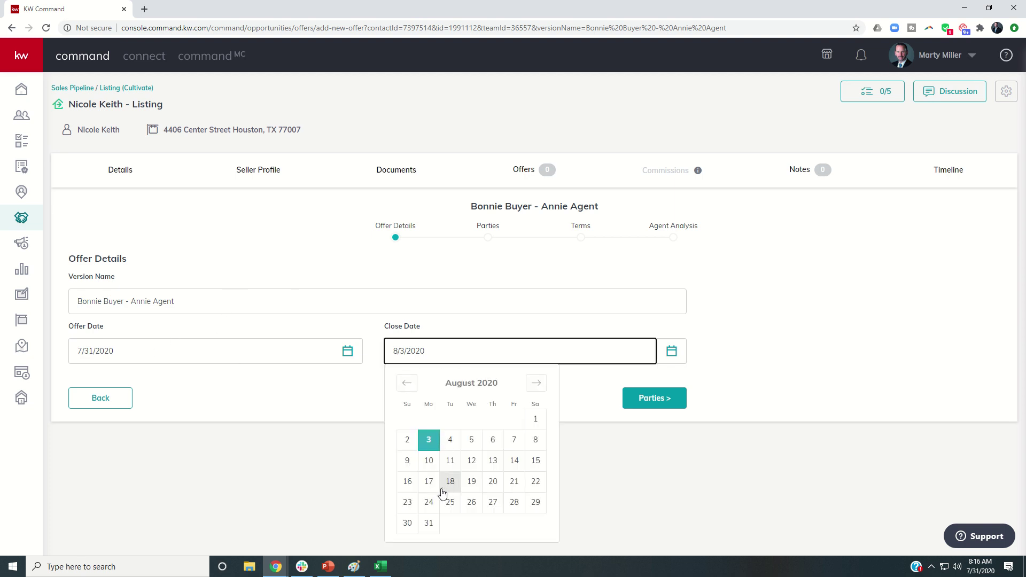
{"action": "left_click", "coordinate": [512, 503]}
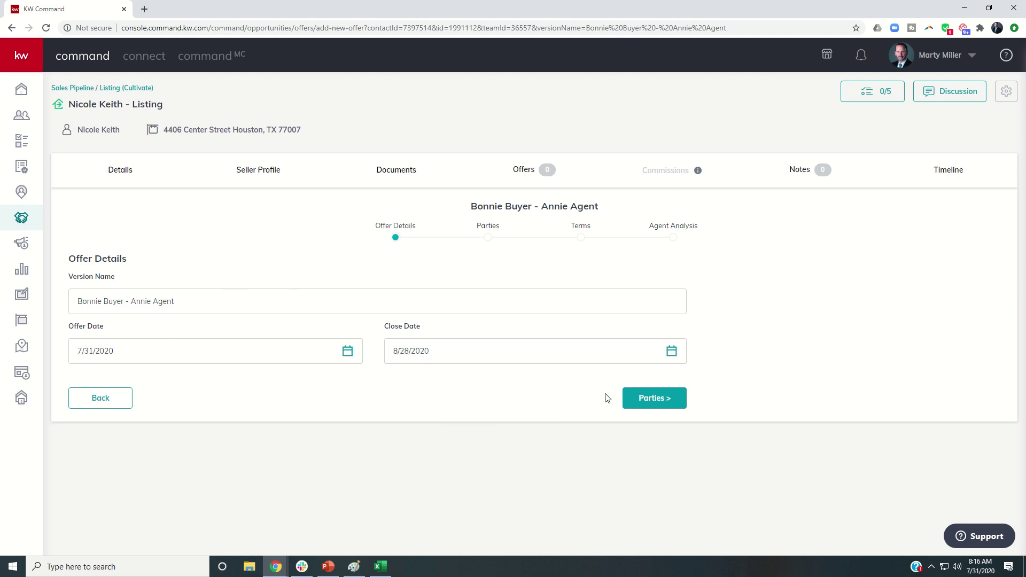
{"action": "left_click", "coordinate": [649, 398]}
Enter Bonnie Buyer as the buyer and Annie Agent as the buyer's associate
{"action": "left_click", "coordinate": [164, 331]}
{"action": "type", "text": "B"}
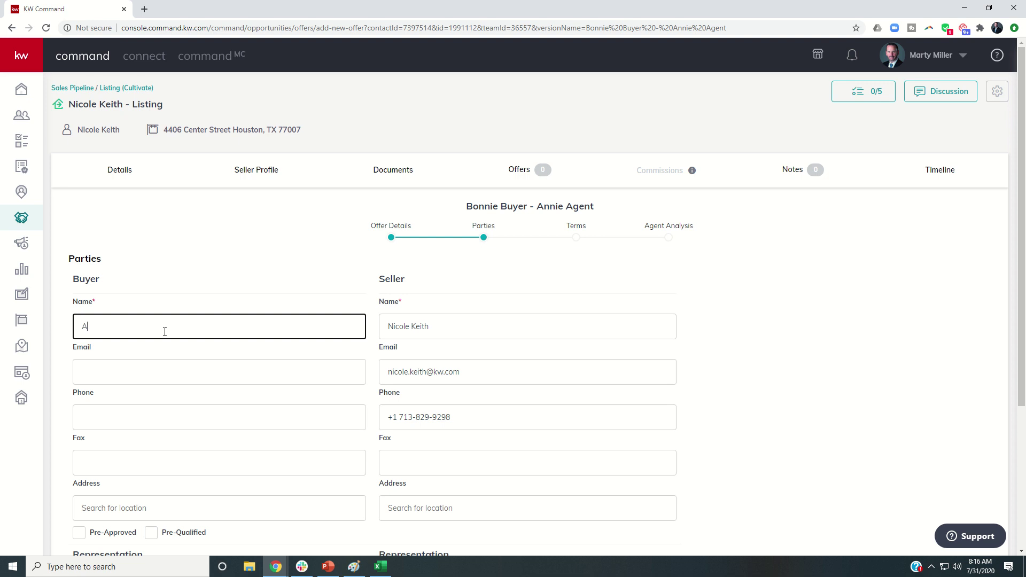
{"action": "key", "text": "BackSpace"}
{"action": "type", "text": "Bonnie Buyer"}
{"action": "scroll", "coordinate": [418, 374], "scroll_direction": "down", "scroll_amount": 4}
{"action": "left_click", "coordinate": [151, 393]}
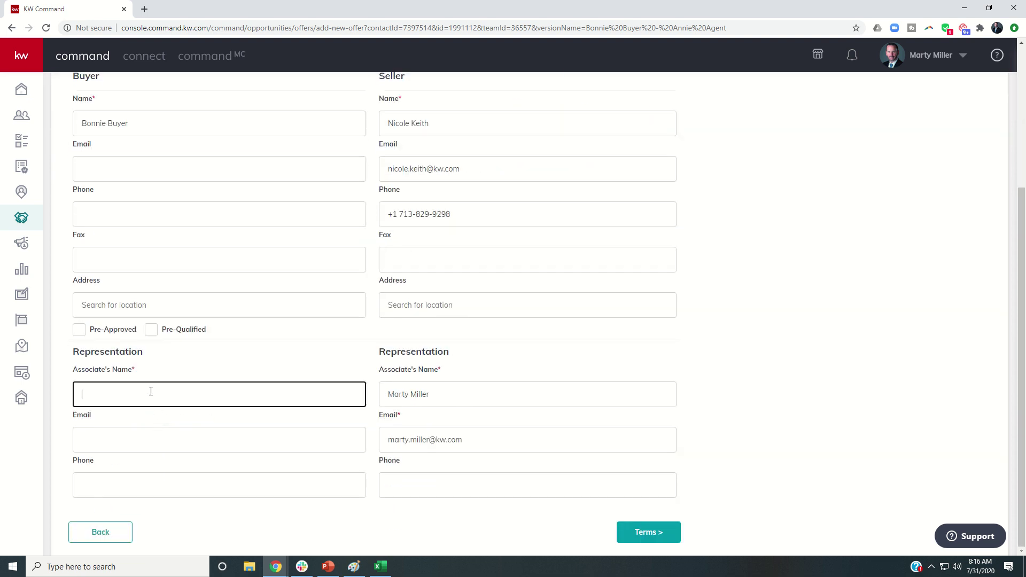
{"action": "type", "text": "Annie Agent"}
{"action": "scroll", "coordinate": [367, 274], "scroll_direction": "up", "scroll_amount": 2}
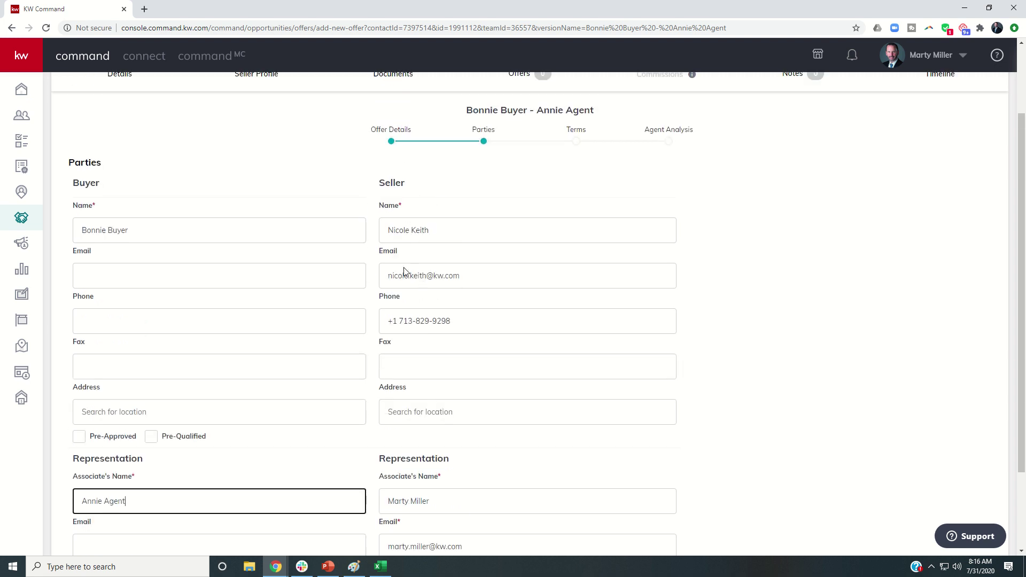
{"action": "scroll", "coordinate": [434, 303], "scroll_direction": "down", "scroll_amount": 1}
{"action": "scroll", "coordinate": [435, 302], "scroll_direction": "down", "scroll_amount": 1}
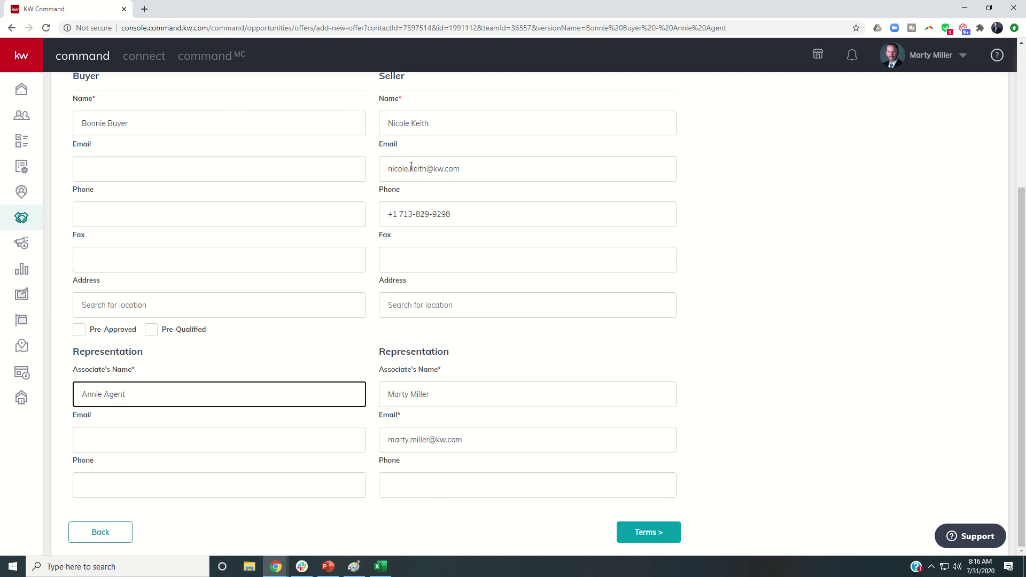
{"action": "left_click", "coordinate": [645, 535]}
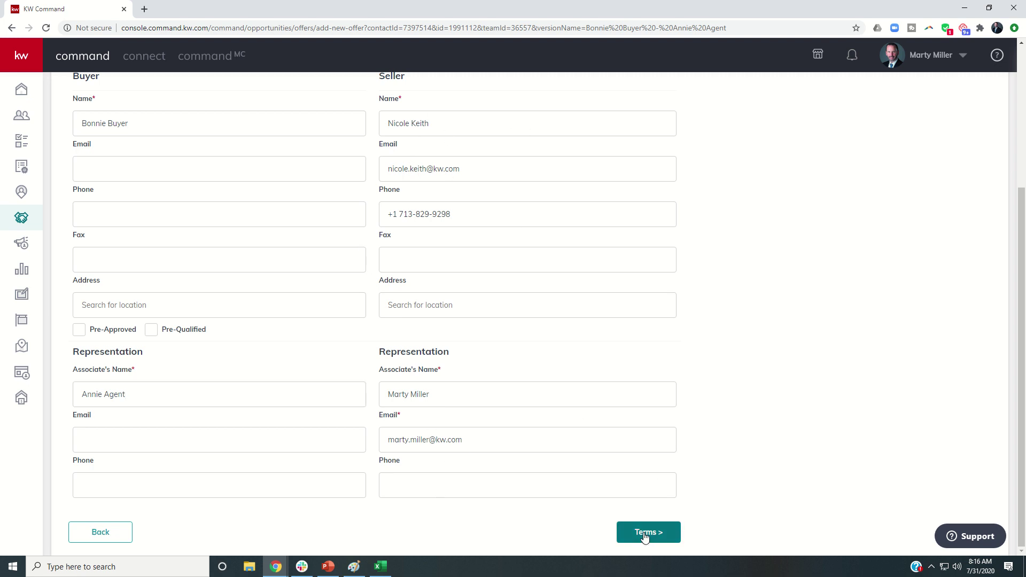
Enter $70,000 cash and a $280,000 finance amount
{"action": "left_click", "coordinate": [110, 197]}
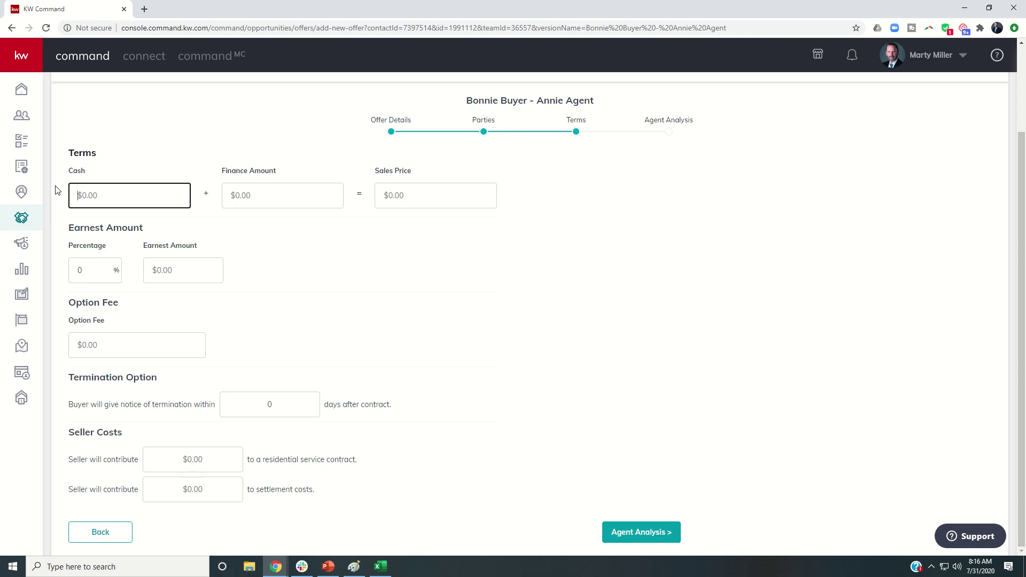
{"action": "type", "text": "700000"}
{"action": "key", "text": "Tab"}
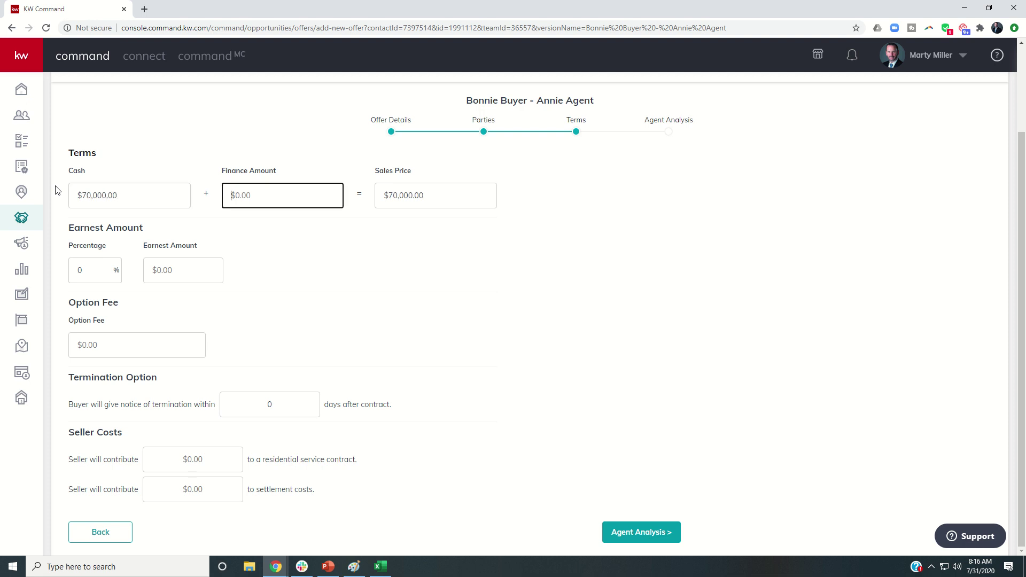
{"action": "type", "text": "2800000"}
Set 1% earnest money, $250 option fee, 10-day termination and $600 seller service-contract contribution
{"action": "left_click", "coordinate": [90, 270]}
{"action": "type", "text": "1"}
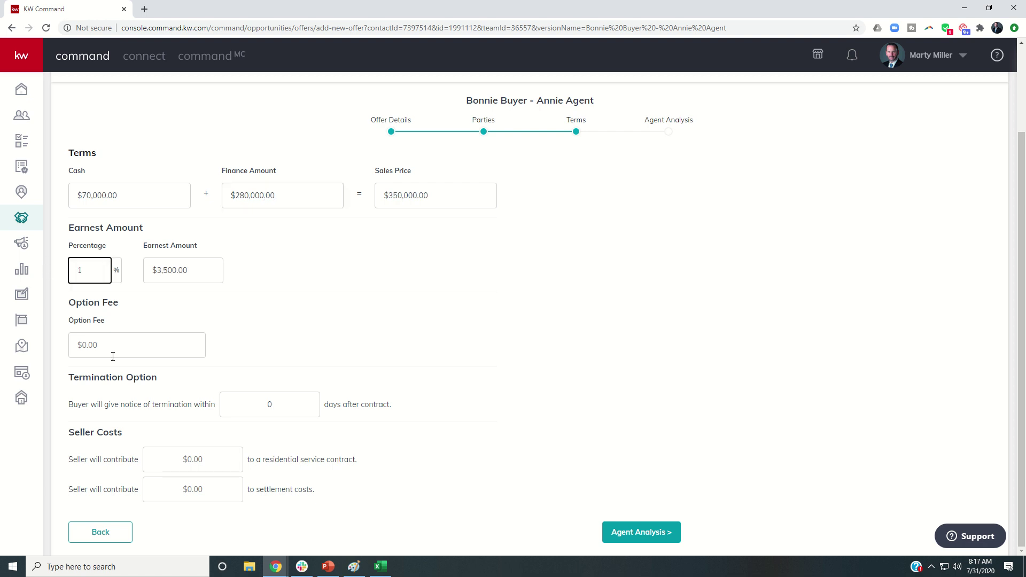
{"action": "left_click", "coordinate": [113, 353]}
{"action": "type", "text": "250"}
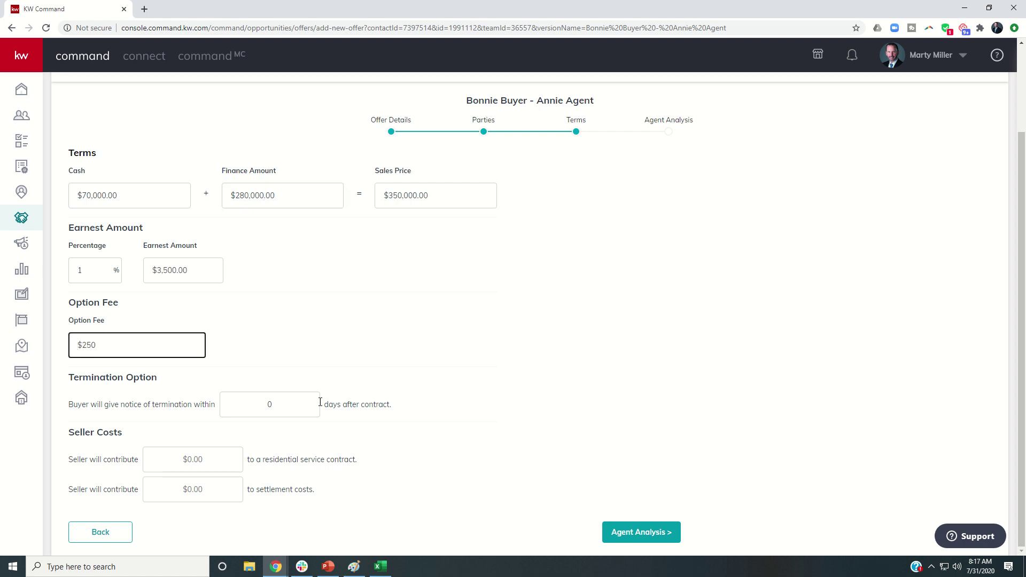
{"action": "left_click", "coordinate": [270, 404]}
{"action": "type", "text": "10"}
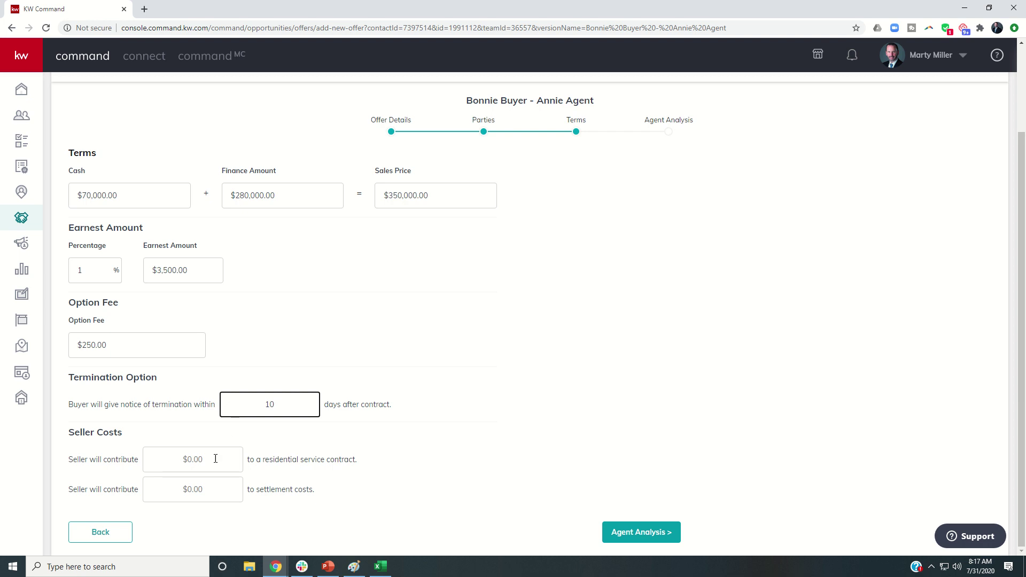
{"action": "left_click", "coordinate": [216, 458]}
{"action": "type", "text": "600"}
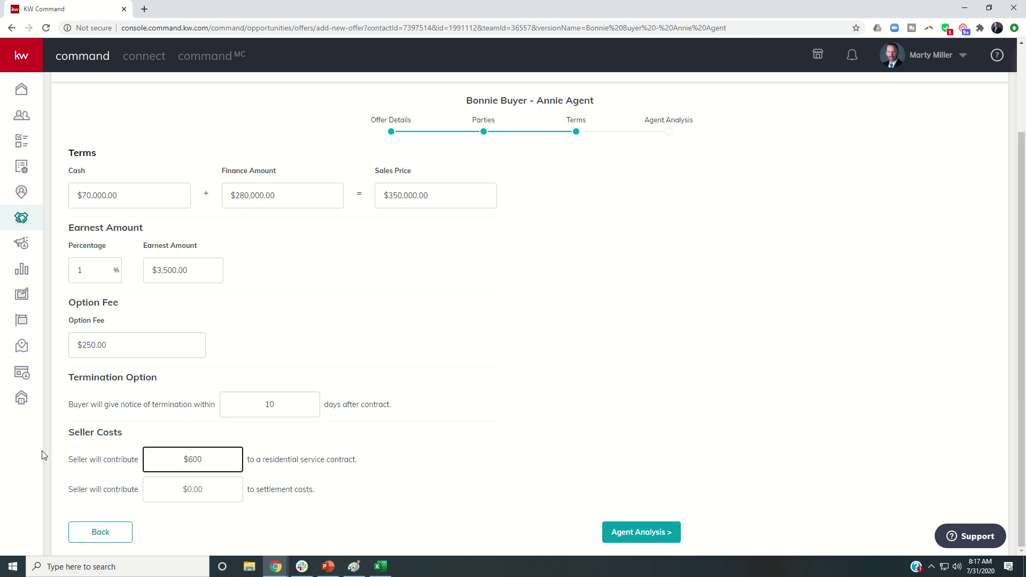
{"action": "left_click", "coordinate": [628, 535]}
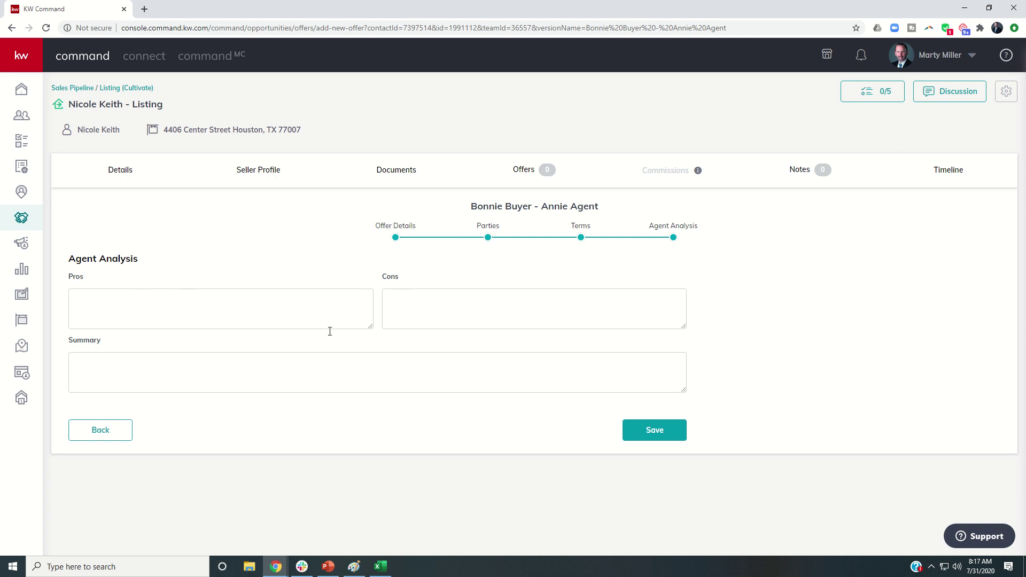
Write the offer's pros: 'Full list, 30 day close.'
{"action": "left_click", "coordinate": [231, 298]}
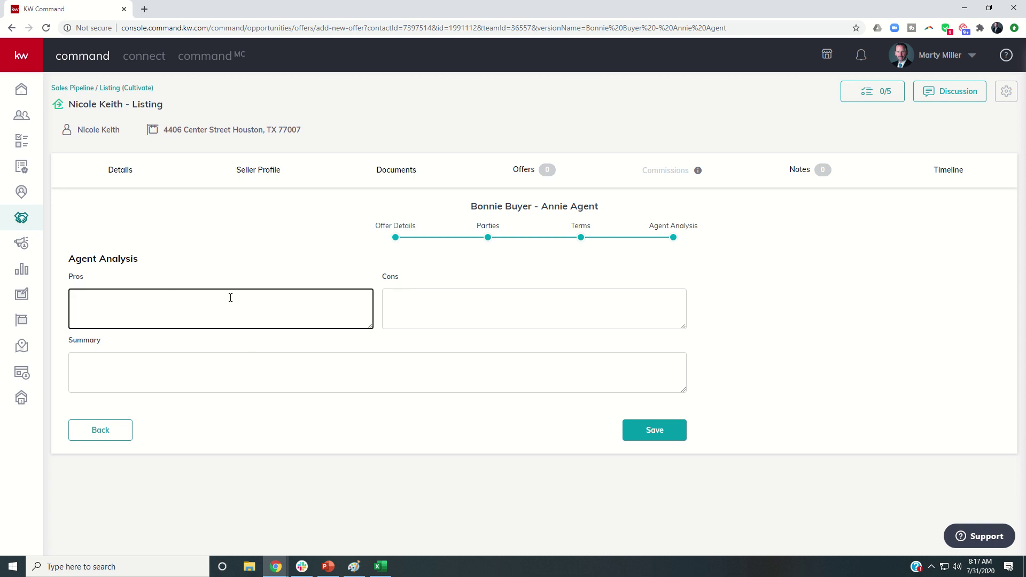
{"action": "type", "text": "Full list, 30 Day"}
{"action": "key", "text": "BackSpace"}
{"action": "key", "text": "BackSpace"}
{"action": "key", "text": "BackSpace"}
{"action": "type", "text": "day close."}
{"action": "left_click", "coordinate": [395, 298]}
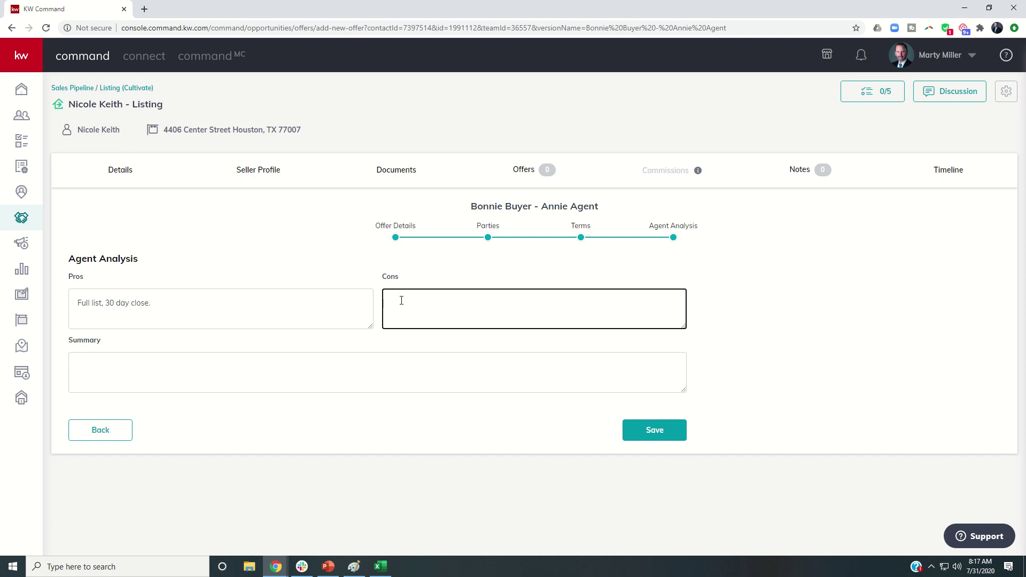
Summarize FHA financing with a 25-day financing period and requested fridge, washer and dryer, then save
{"action": "left_click", "coordinate": [176, 367]}
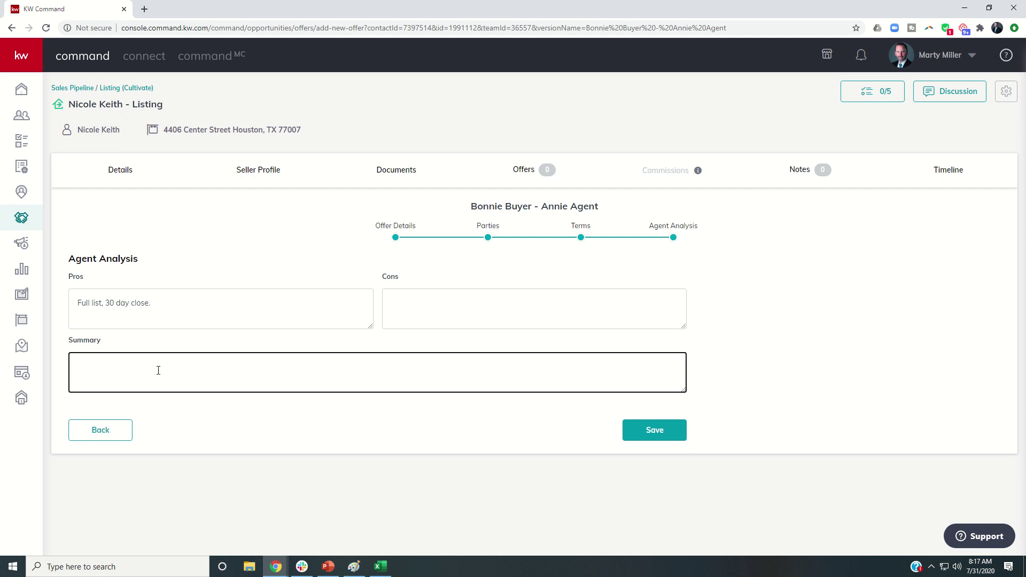
{"action": "type", "text": "Financing is FHA with a 25 day third part"}
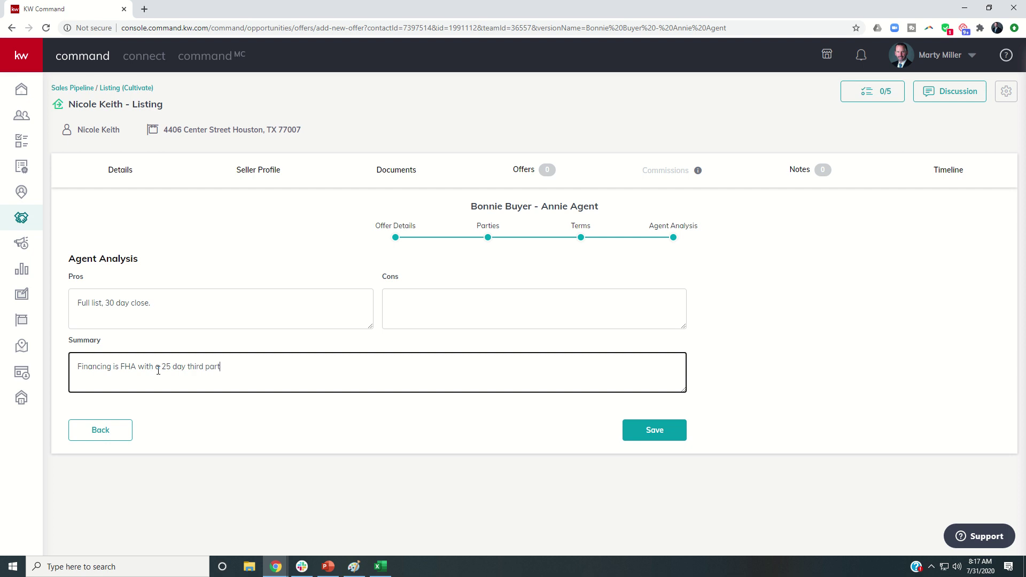
{"action": "type", "text": "y financing period.  L"}
{"action": "key", "text": "BackSpace"}
{"action": "type", "text": "Also,"}
{"action": "type", "text": "they're asking "}
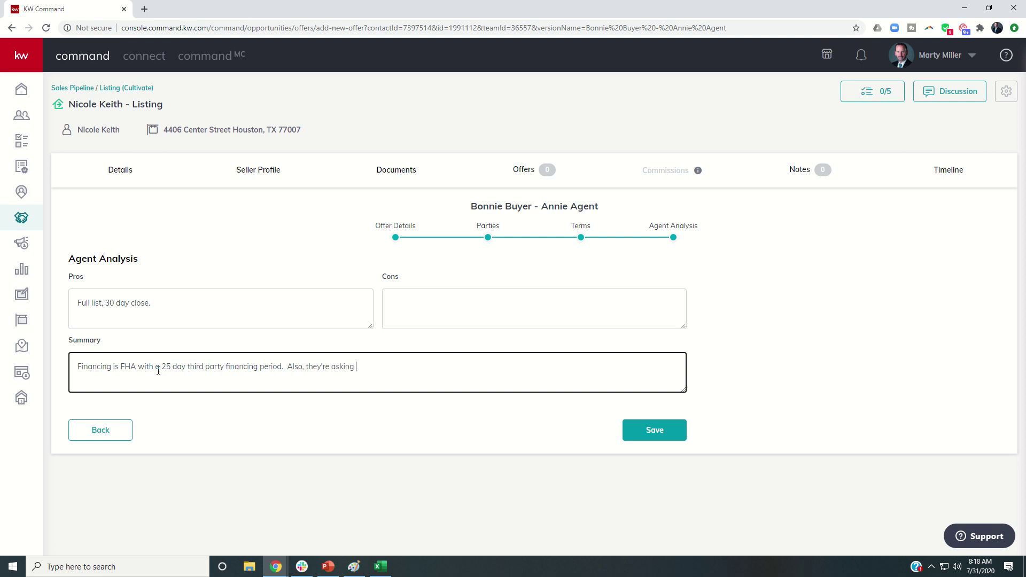
{"action": "type", "text": "for fridge, washer and dryer."}
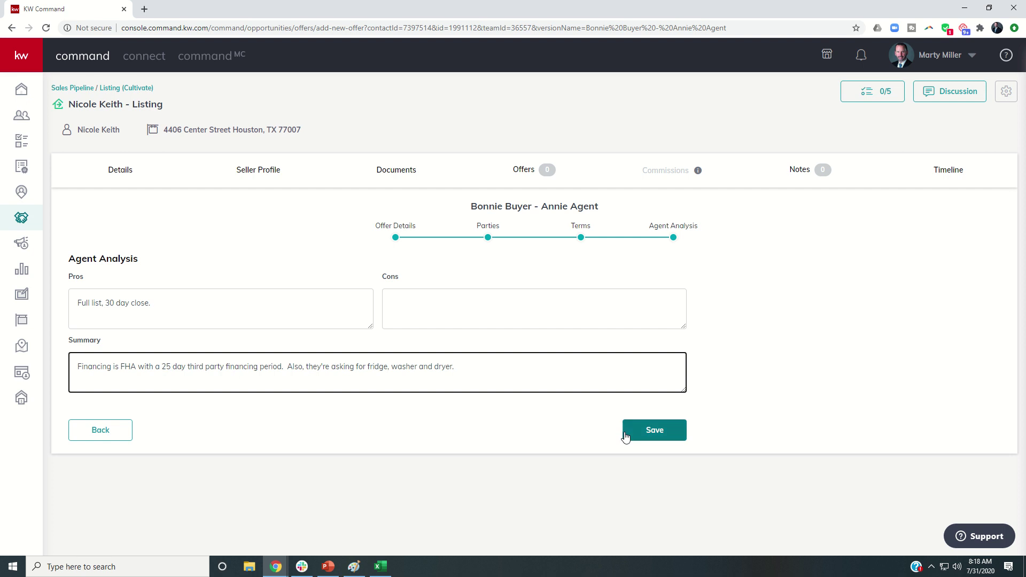
{"action": "left_click", "coordinate": [642, 437]}
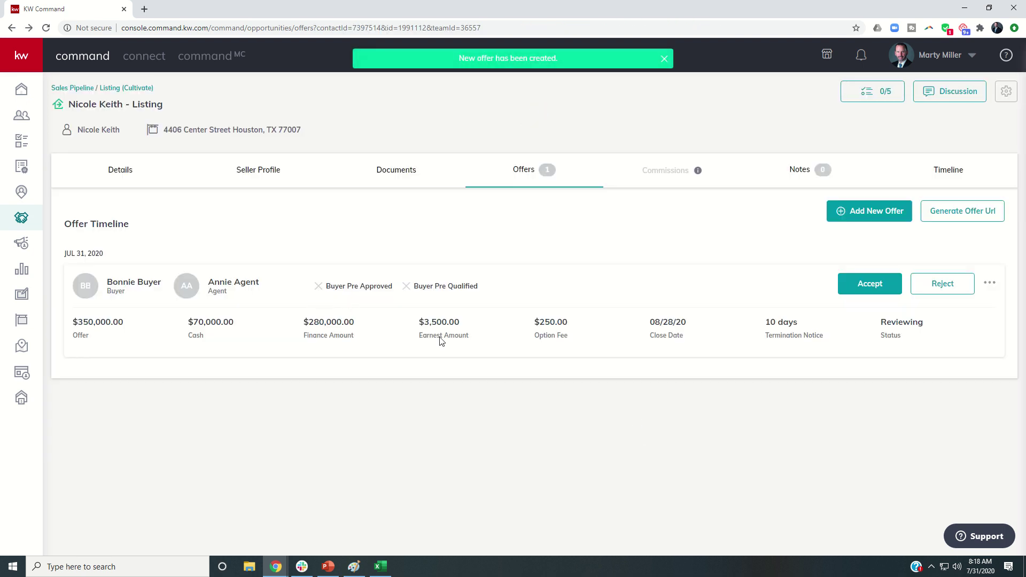
Create offer version 'Billy Buyer - Aaron Agent' with an August 21, 2020 close date
{"action": "left_click", "coordinate": [869, 214]}
{"action": "left_click_drag", "start_coordinate": [604, 320], "coordinate": [408, 318]}
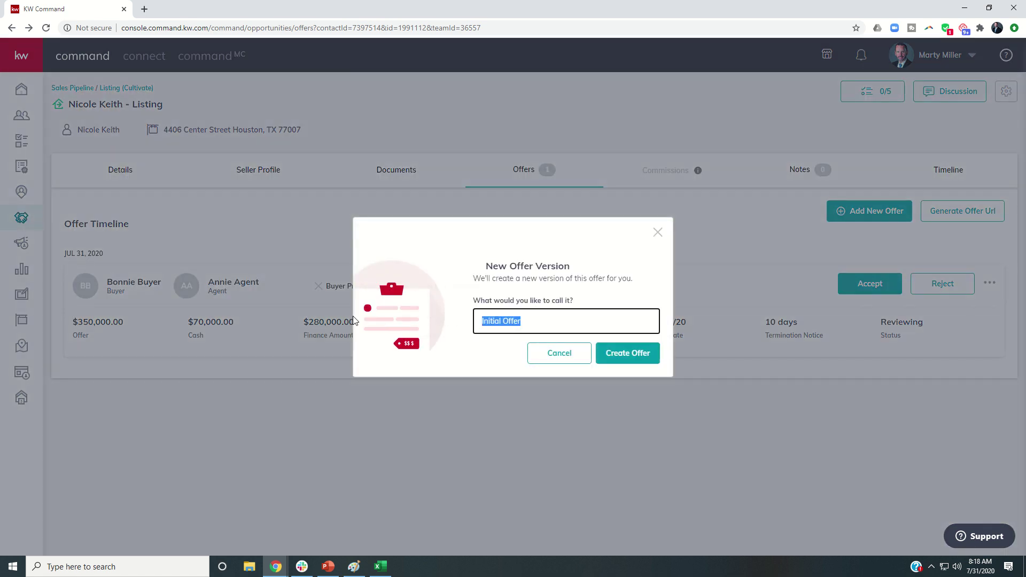
{"action": "type", "text": "Billy Buyer - Aaron Agent"}
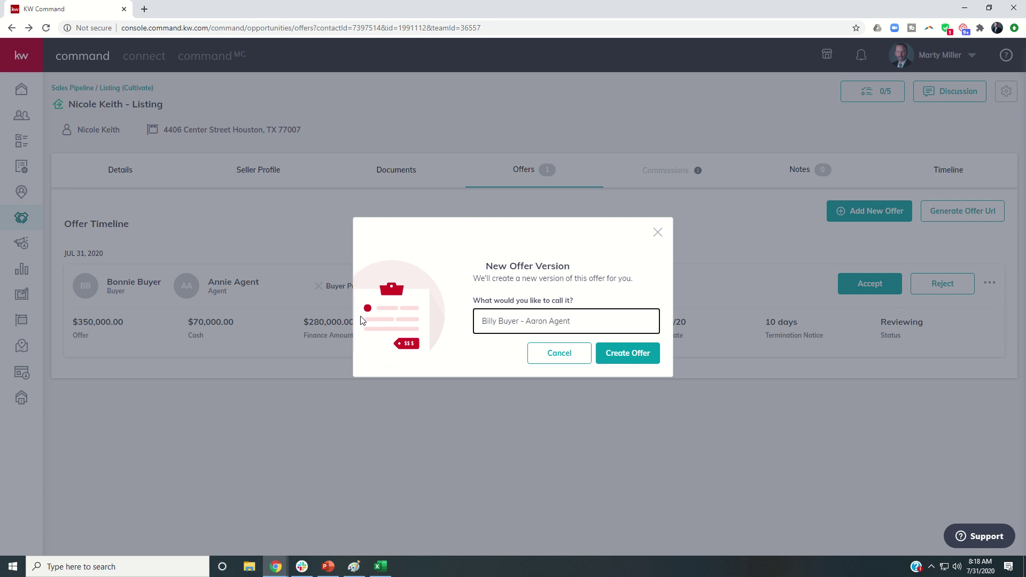
{"action": "left_click", "coordinate": [612, 353]}
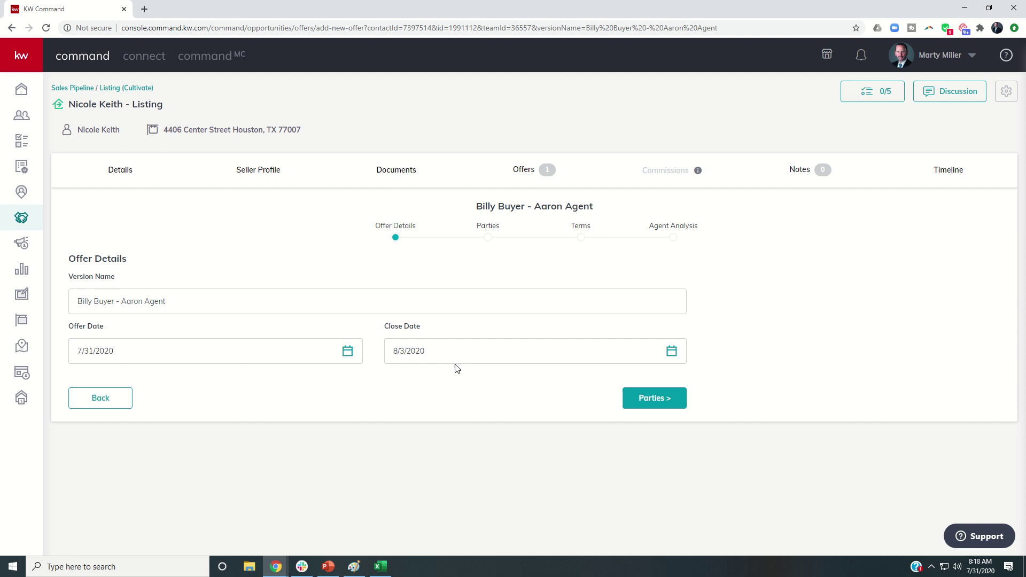
{"action": "left_click", "coordinate": [444, 351]}
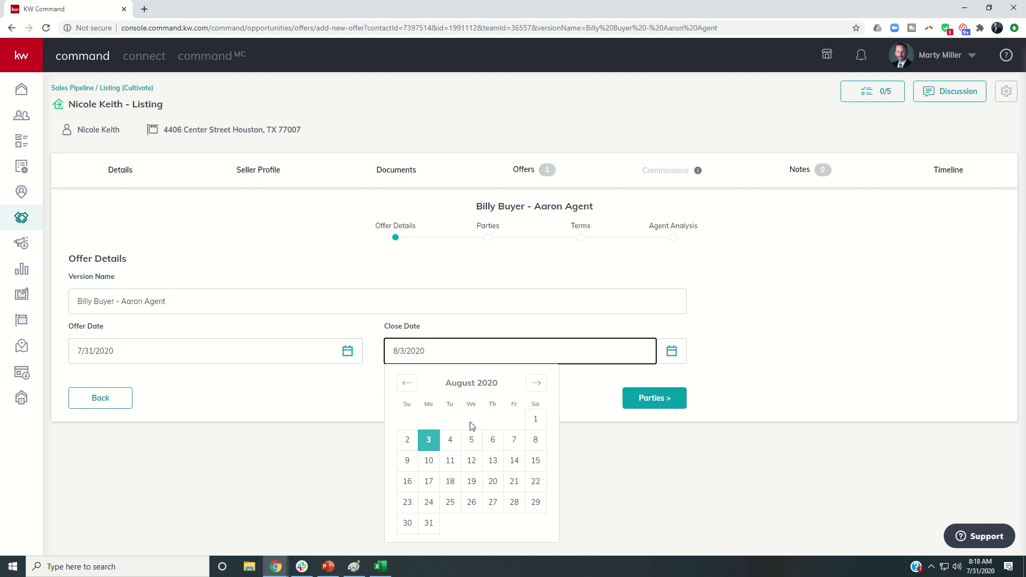
{"action": "left_click", "coordinate": [515, 482]}
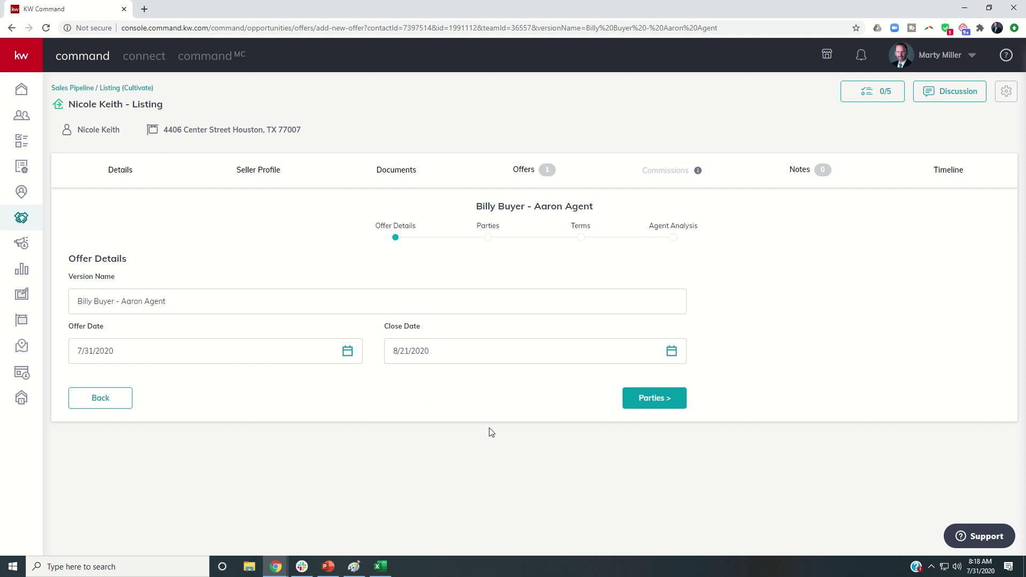
Enter Billy Buyer as the buyer and Aaron Agent as the buyer's associate
{"action": "left_click", "coordinate": [642, 403]}
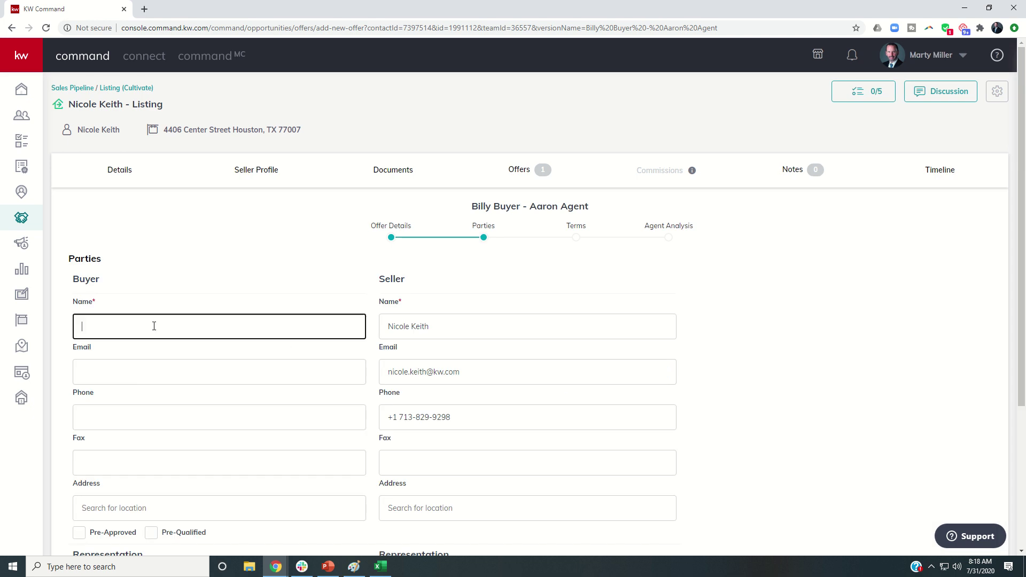
{"action": "type", "text": "Billy Buyer"}
{"action": "scroll", "coordinate": [137, 404], "scroll_direction": "down", "scroll_amount": 3}
{"action": "left_click", "coordinate": [91, 426]}
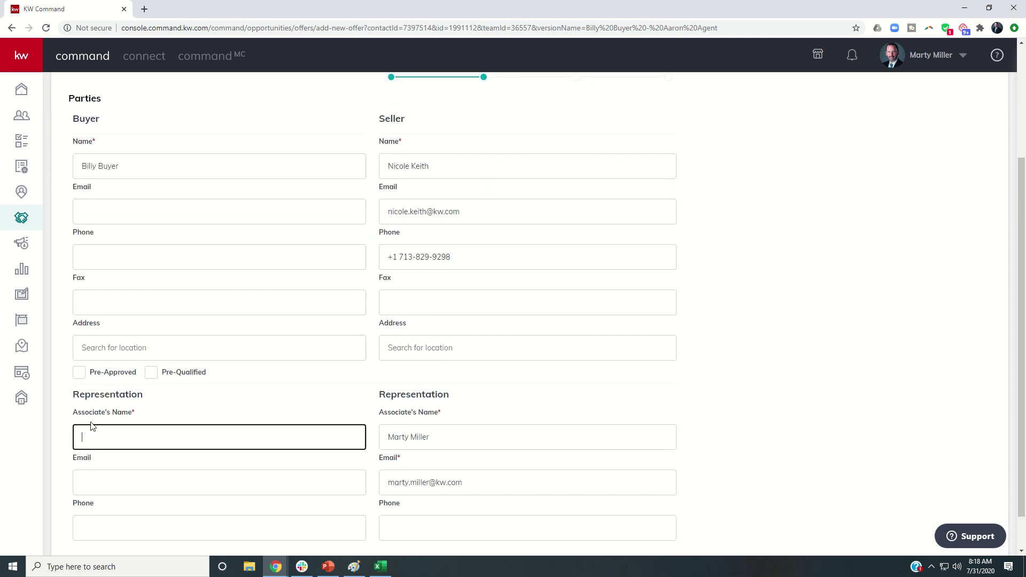
{"action": "type", "text": "Aaron Agent"}
{"action": "scroll", "coordinate": [375, 392], "scroll_direction": "down", "scroll_amount": 2}
{"action": "left_click", "coordinate": [644, 532]}
Enter $340,000 cash, 1% earnest, $250 option fee, 7-day termination and $600 service contract
{"action": "left_click", "coordinate": [114, 202]}
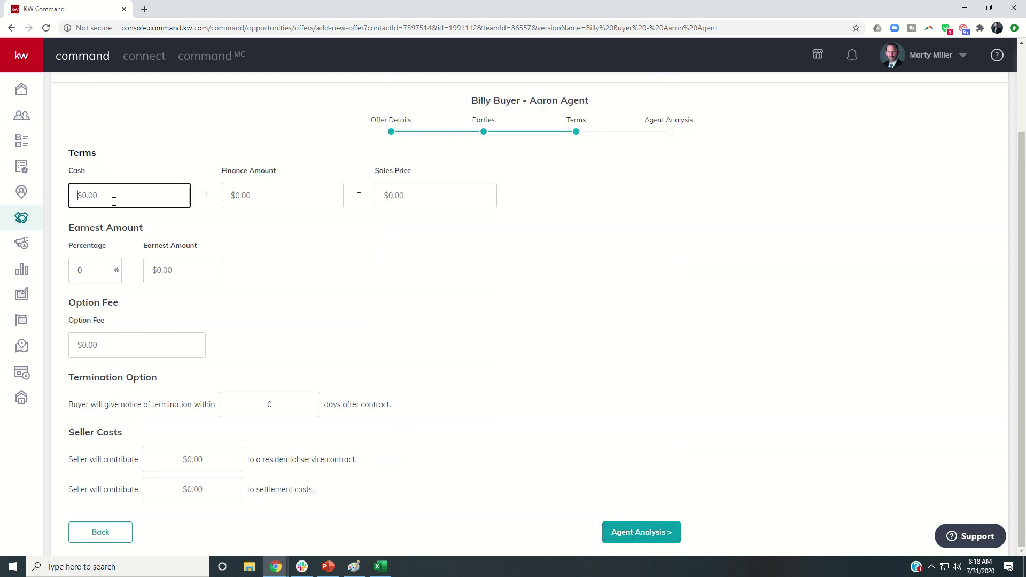
{"action": "type", "text": "3400000"}
{"action": "left_click", "coordinate": [81, 269]}
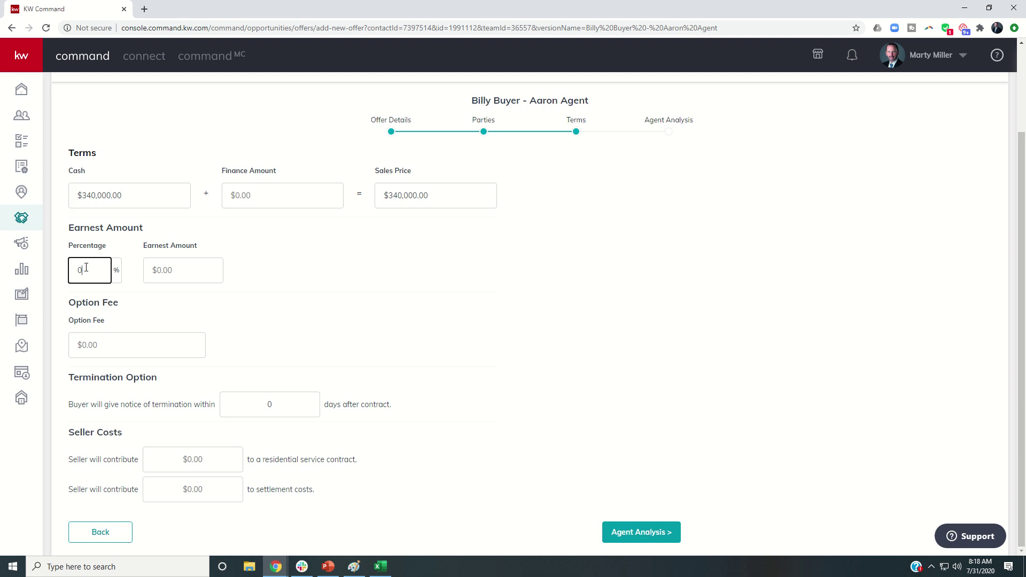
{"action": "type", "text": "1"}
{"action": "key", "text": "Tab"}
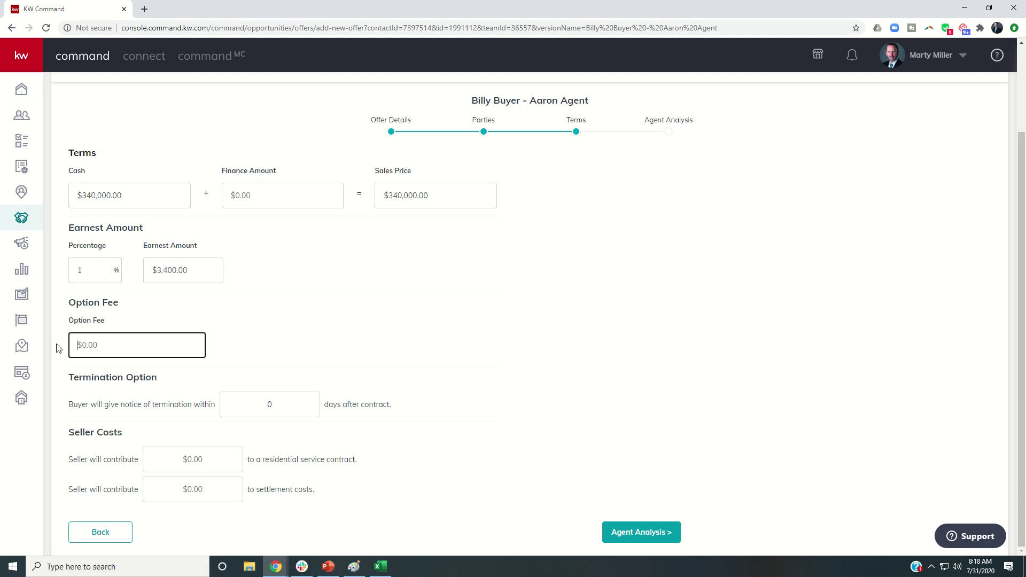
{"action": "type", "text": "250"}
{"action": "left_click", "coordinate": [220, 405]}
{"action": "type", "text": "7"}
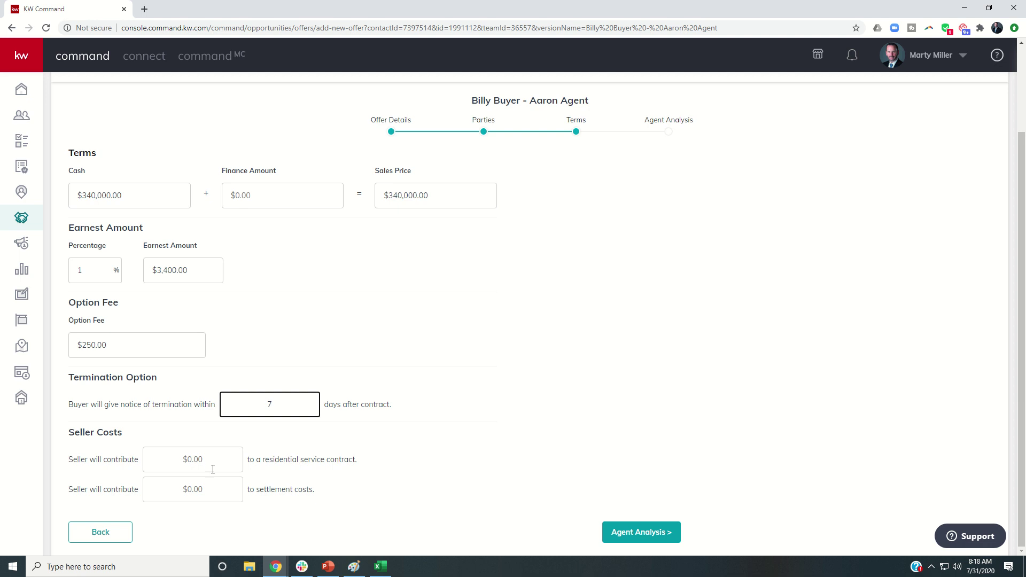
{"action": "left_click", "coordinate": [193, 460]}
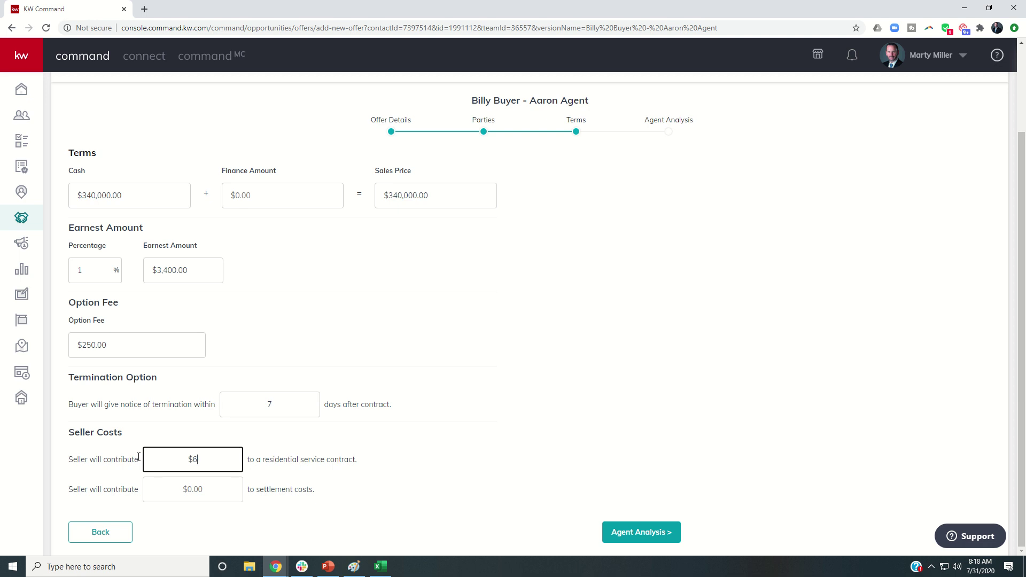
{"action": "type", "text": "600"}
{"action": "left_click", "coordinate": [213, 490]}
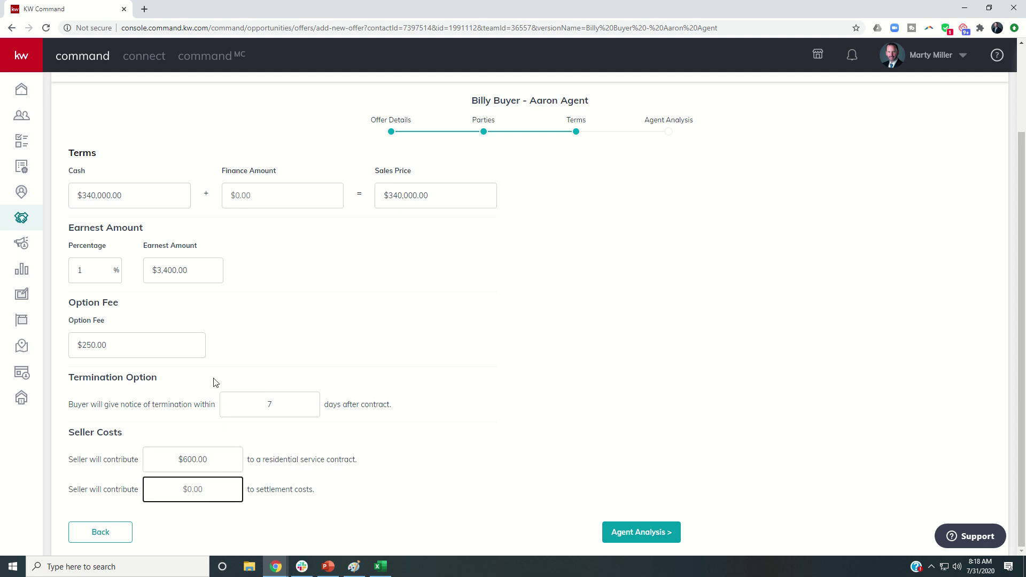
Write pros 'All cash, no concerns on appraisal. Three week close.' and con '$10K less that list.'
{"action": "left_click", "coordinate": [615, 532]}
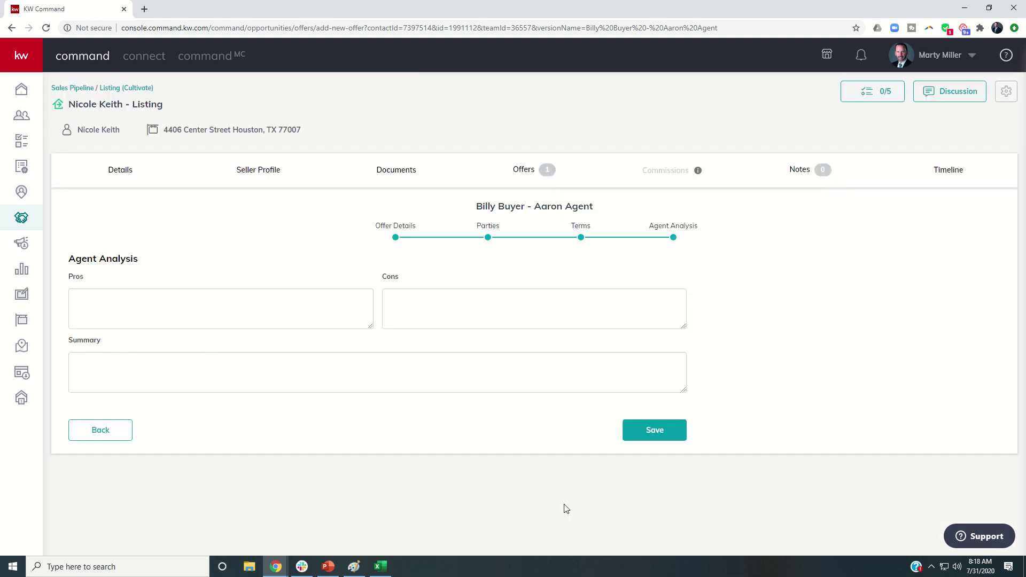
{"action": "left_click", "coordinate": [279, 310]}
{"action": "type", "text": "All "}
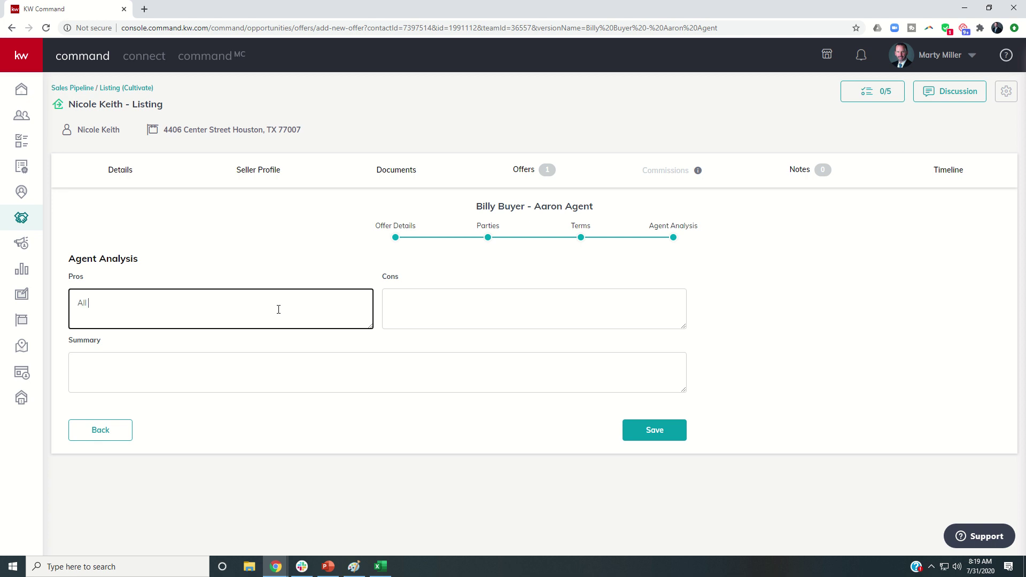
{"action": "type", "text": "cash, no concerns on appraisal."}
{"action": "key", "text": "Tab"}
{"action": "type", "text": "$"}
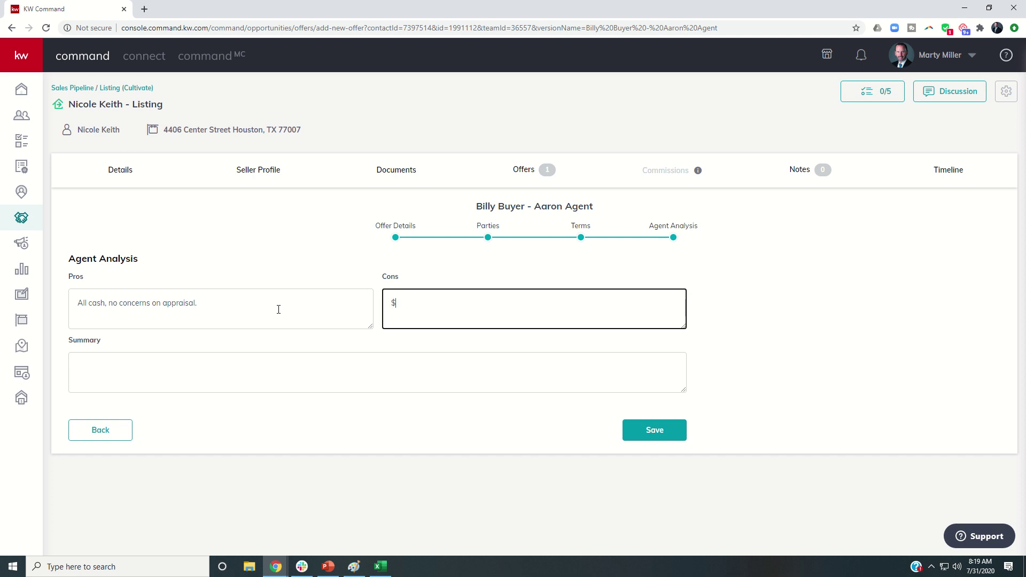
{"action": "type", "text": "10K less that"}
{"action": "type", "text": " list."}
{"action": "left_click", "coordinate": [247, 300]}
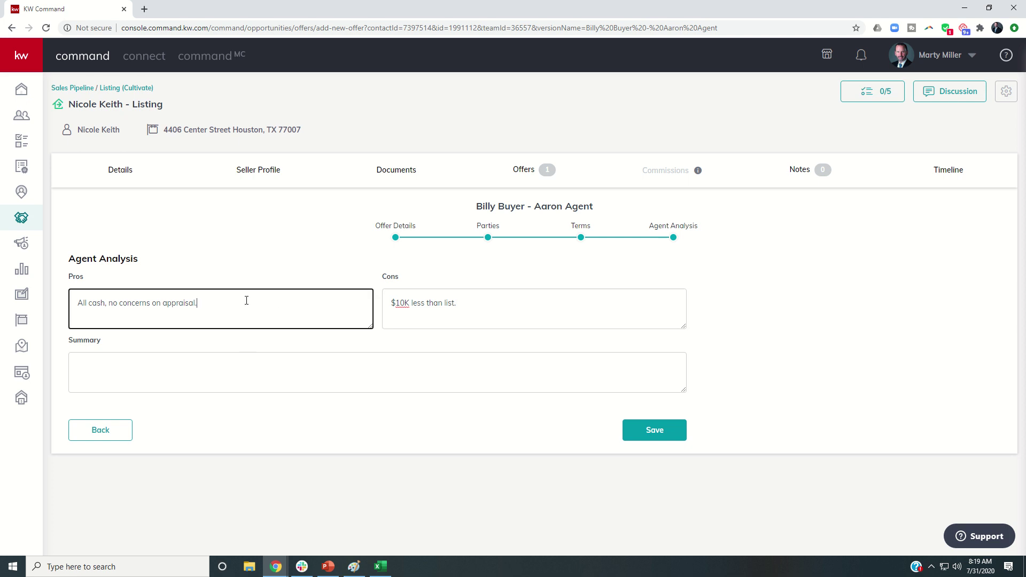
{"action": "type", "text": "Three week close."}
Add the summary 'Strong offer, they are not asking for non-realty items.' and save the offer
{"action": "left_click", "coordinate": [186, 371]}
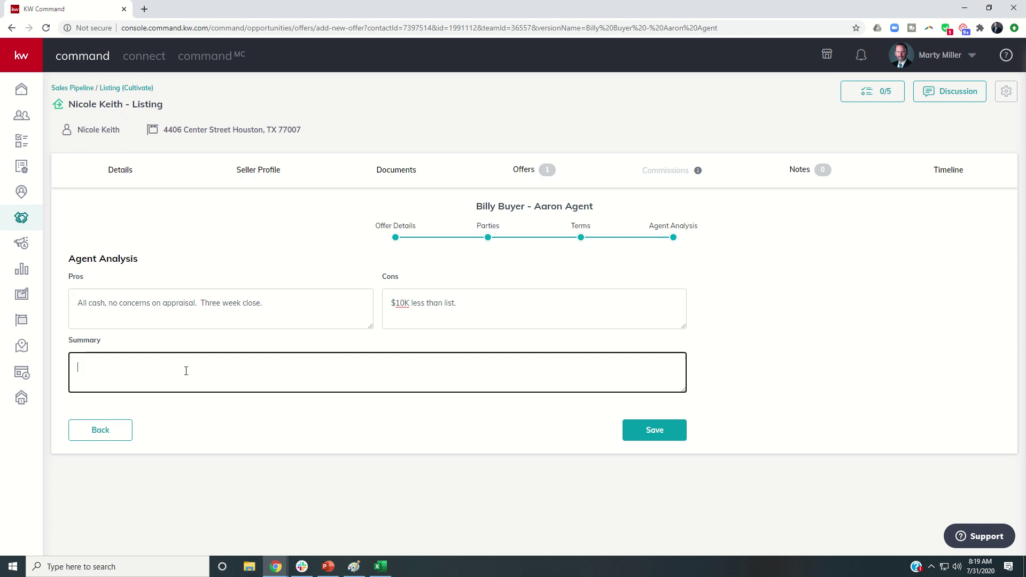
{"action": "type", "text": "Strong offer"}
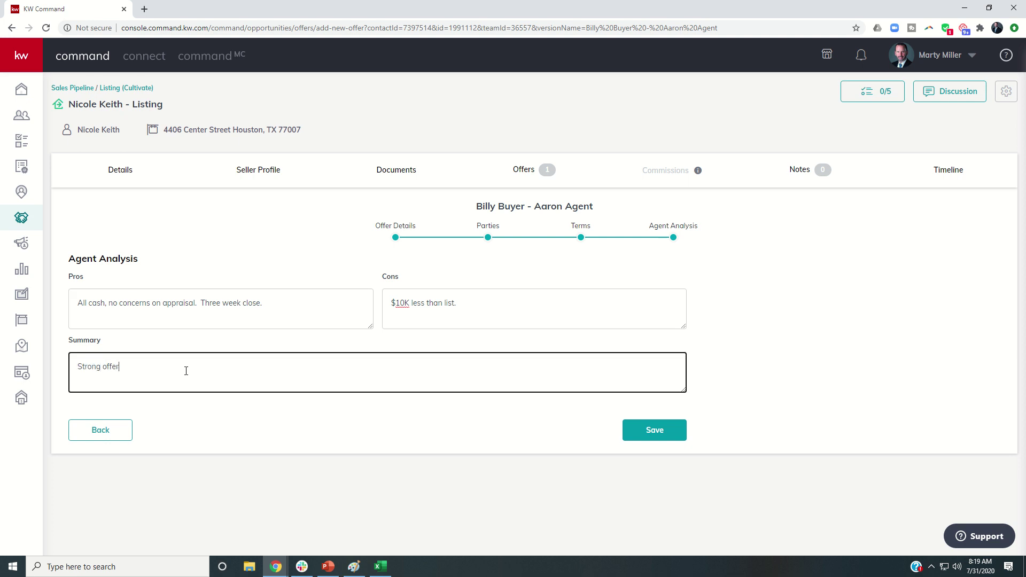
{"action": "type", "text": ", they are not acskin"}
{"action": "key", "text": "BackSpace"}
{"action": "key", "text": "BackSpace"}
{"action": "key", "text": "BackSpace"}
{"action": "type", "text": "sking for non-realty items."}
{"action": "left_click", "coordinate": [648, 430]}
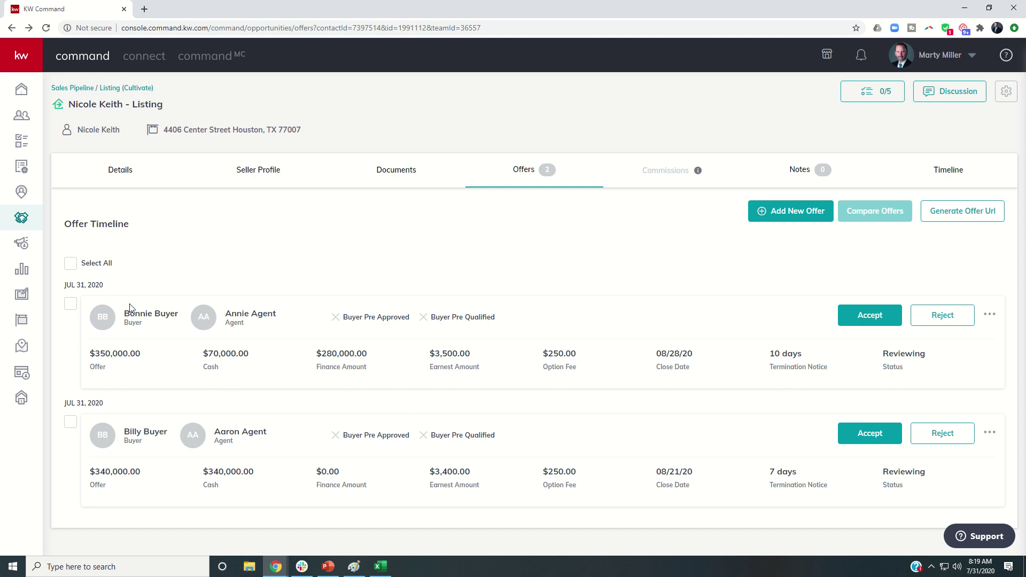
Check both the $350,000 and $340,000 offers on the timeline for comparison
{"action": "left_click", "coordinate": [70, 265]}
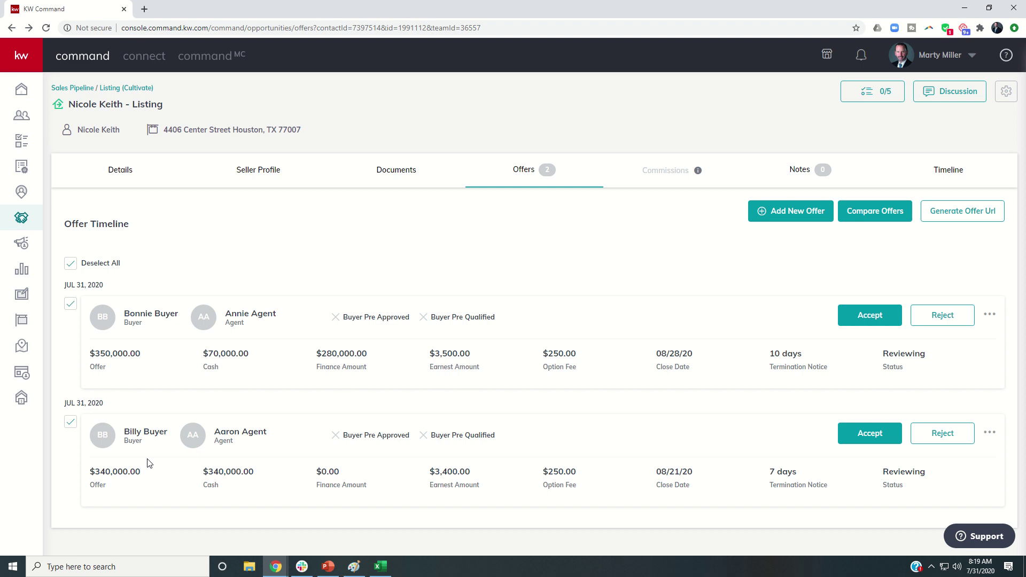
{"action": "left_click", "coordinate": [71, 422]}
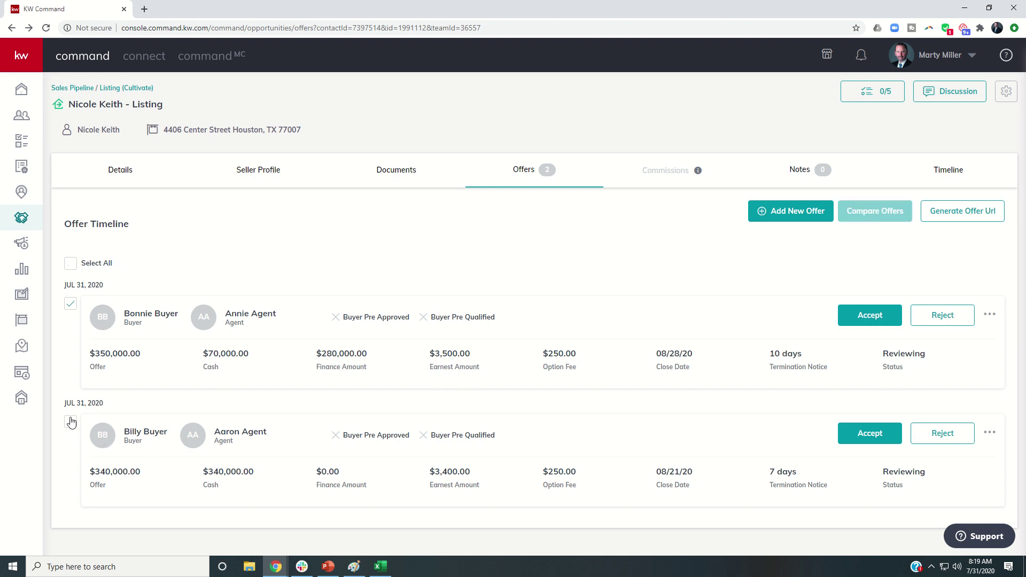
{"action": "left_click", "coordinate": [71, 305]}
{"action": "left_click", "coordinate": [71, 422]}
{"action": "left_click", "coordinate": [71, 304]}
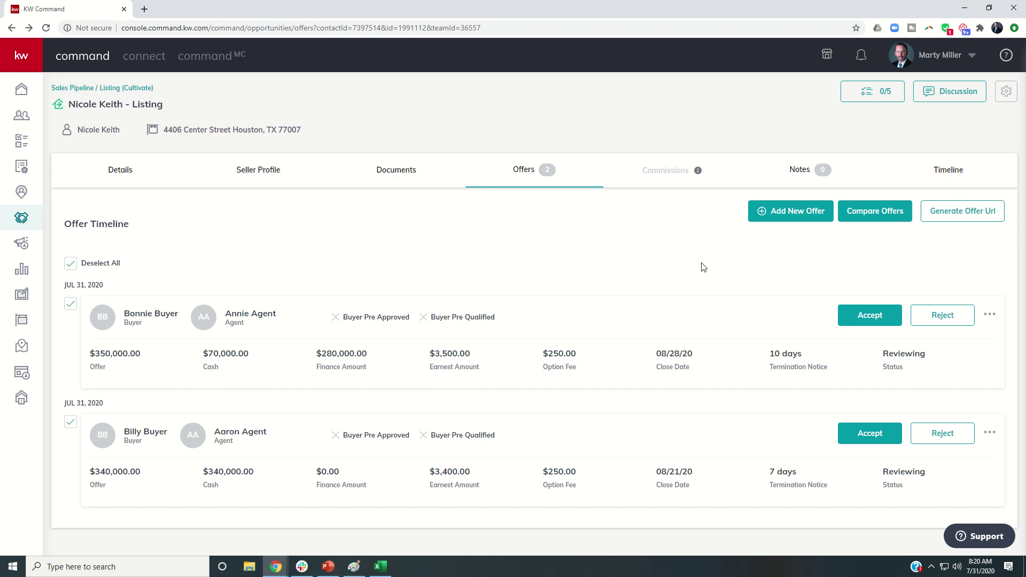
Show the two offers' prices, terms, closing dates, pros and cons side by side
{"action": "left_click", "coordinate": [874, 212]}
{"action": "scroll", "coordinate": [600, 319], "scroll_direction": "down", "scroll_amount": 1}
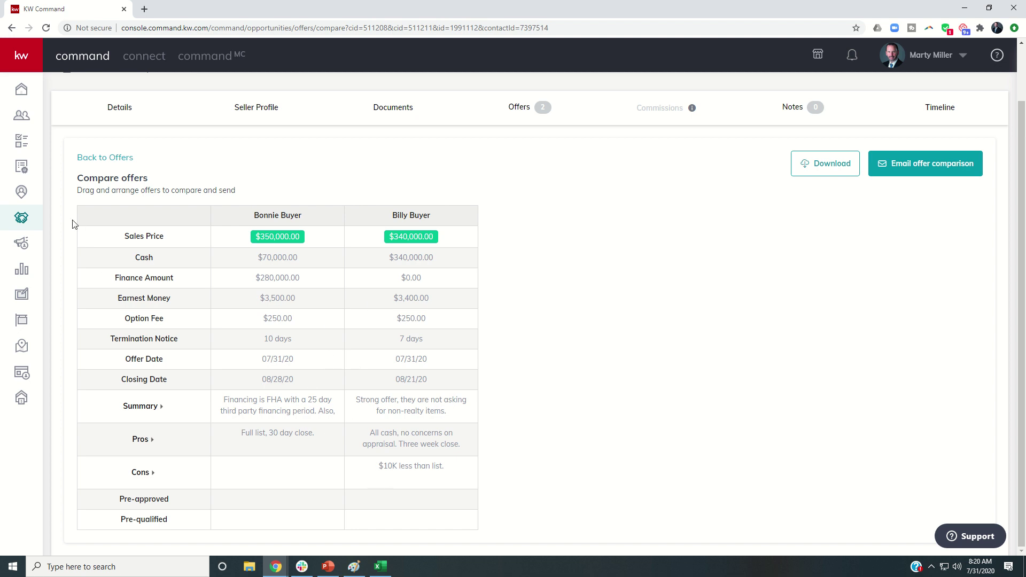
Download the offer comparison as a one-page PDF, review it, and close it
{"action": "left_click", "coordinate": [816, 164]}
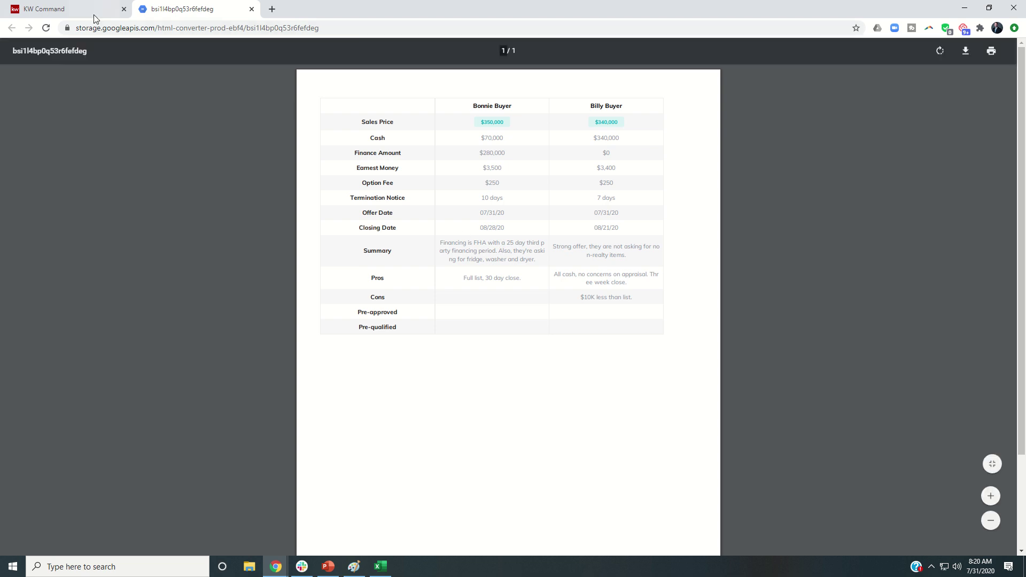
{"action": "left_click", "coordinate": [252, 9]}
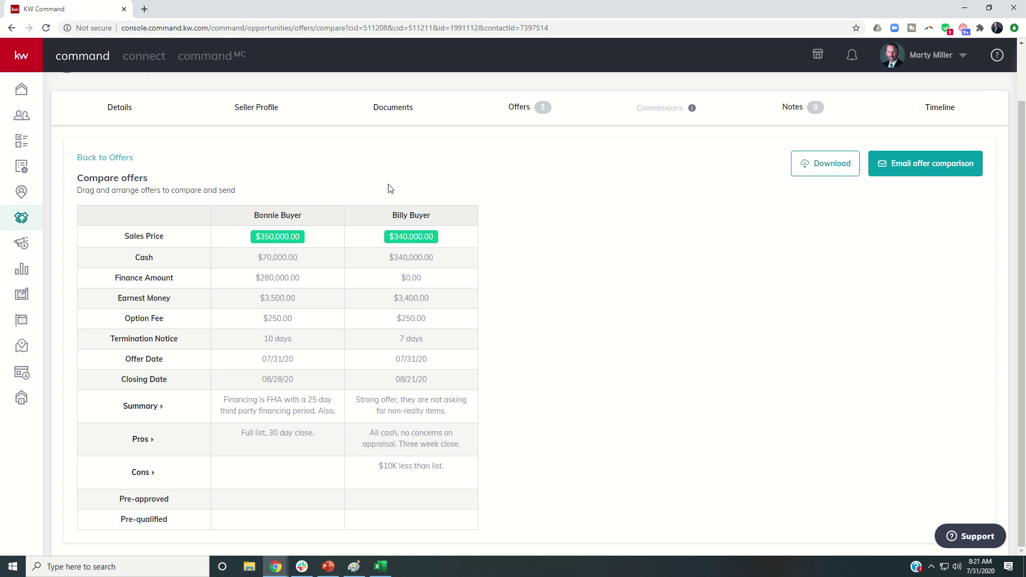
{"action": "scroll", "coordinate": [388, 191], "scroll_direction": "up", "scroll_amount": 2}
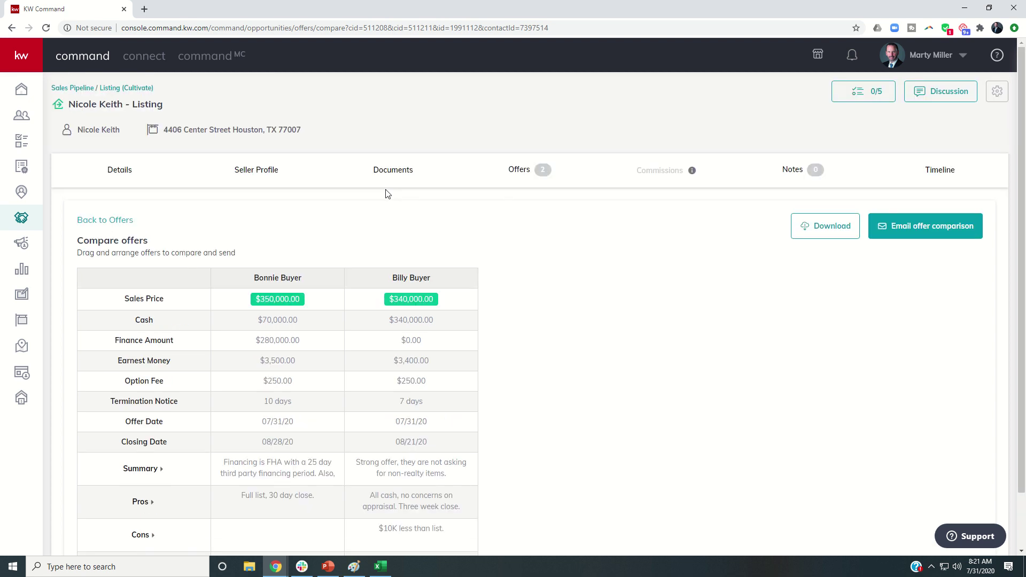
{"action": "scroll", "coordinate": [359, 218], "scroll_direction": "down", "scroll_amount": 1}
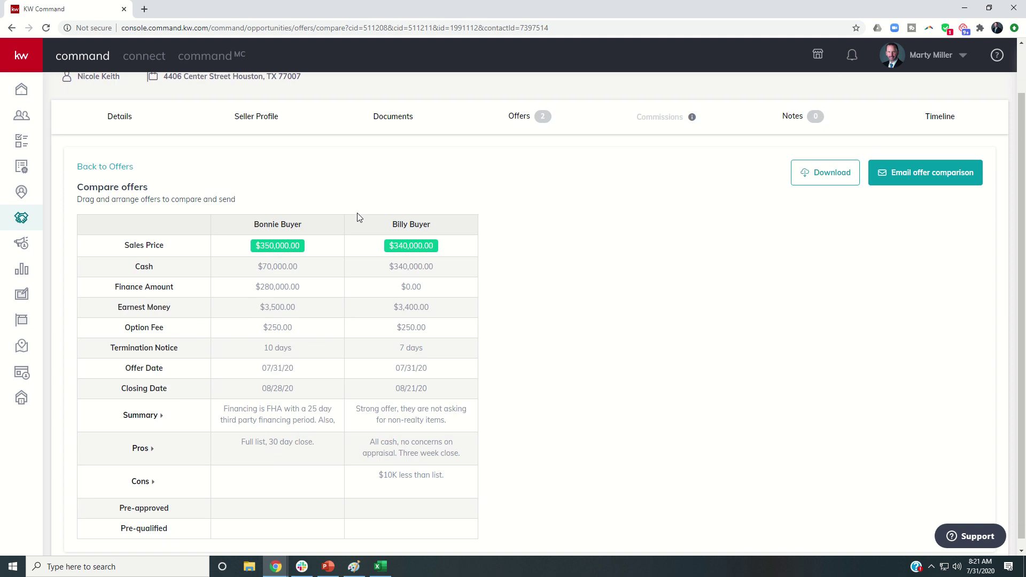